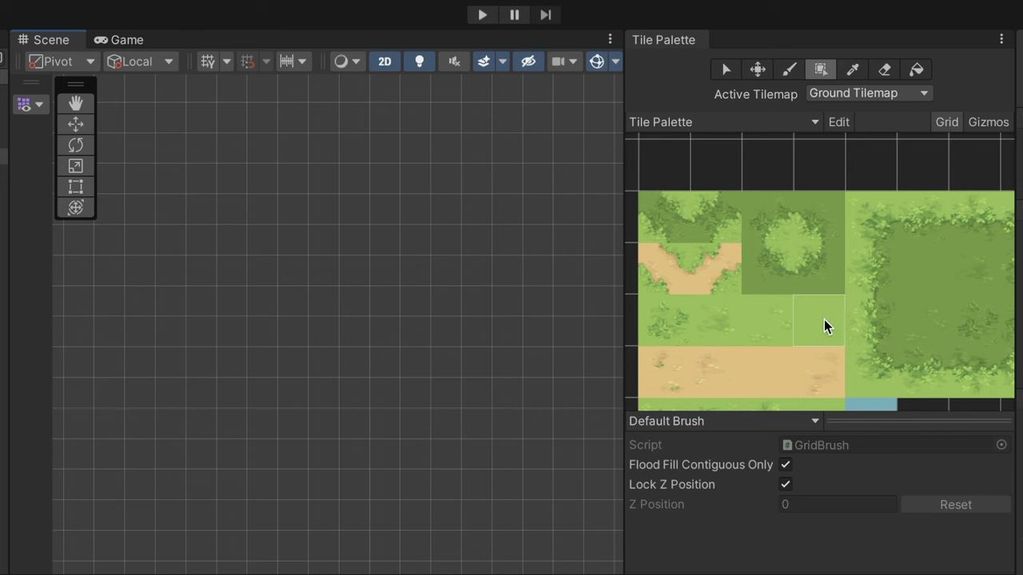
- Paint grass, a grass-bordered sand rectangle and a path strip, then add Tileset Grounds.jpg to Assets
click(824, 319)
drag(580, 149, 117, 508)
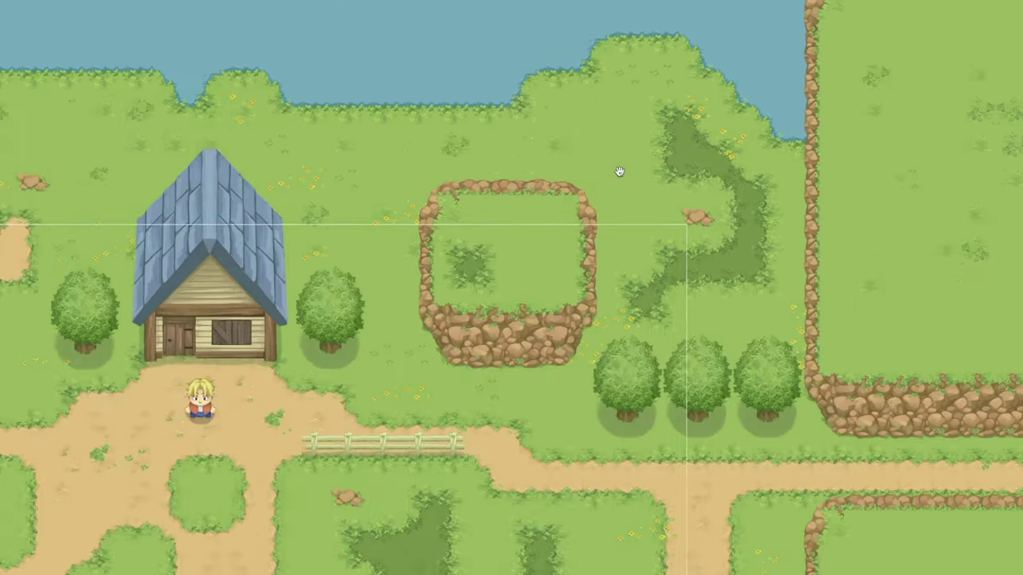
mouse_move(933, 159)
mouse_down()
mouse_move(708, 331)
mouse_move(392, 359)
mouse_up()
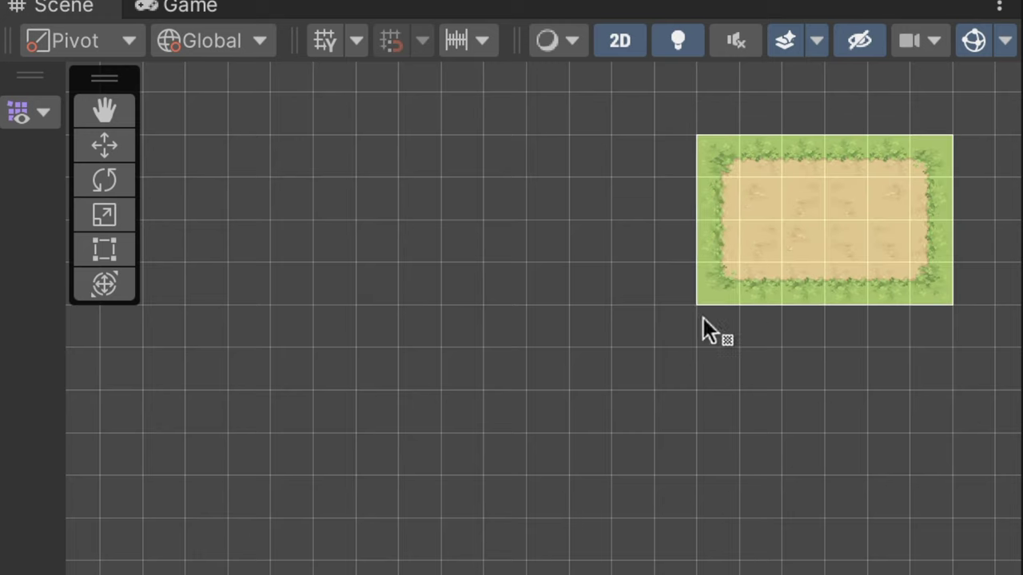
drag(679, 409, 621, 557)
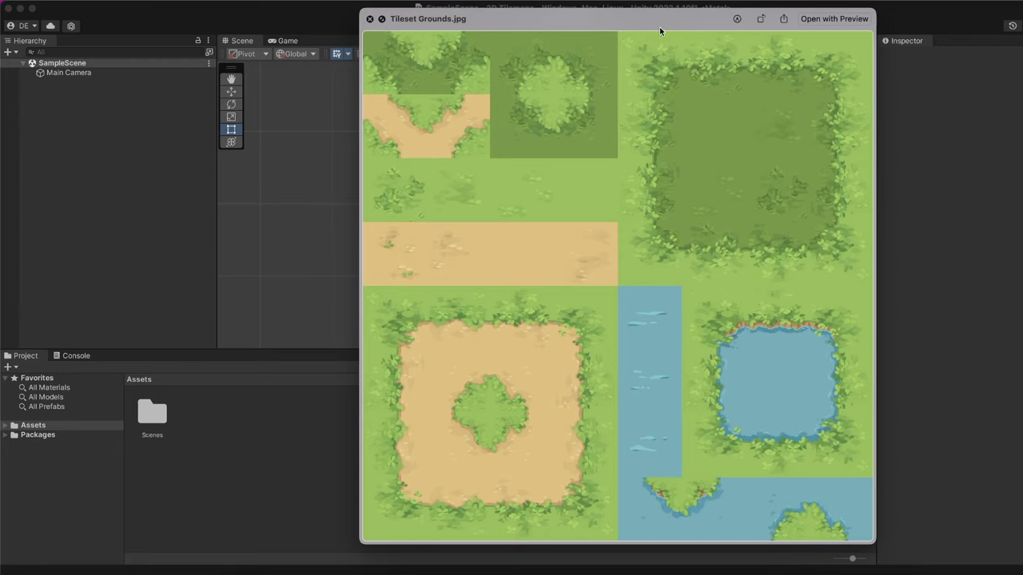
drag(662, 27, 200, 422)
- Switch the Tileset Grounds texture to Multiple sprite mode
click(200, 422)
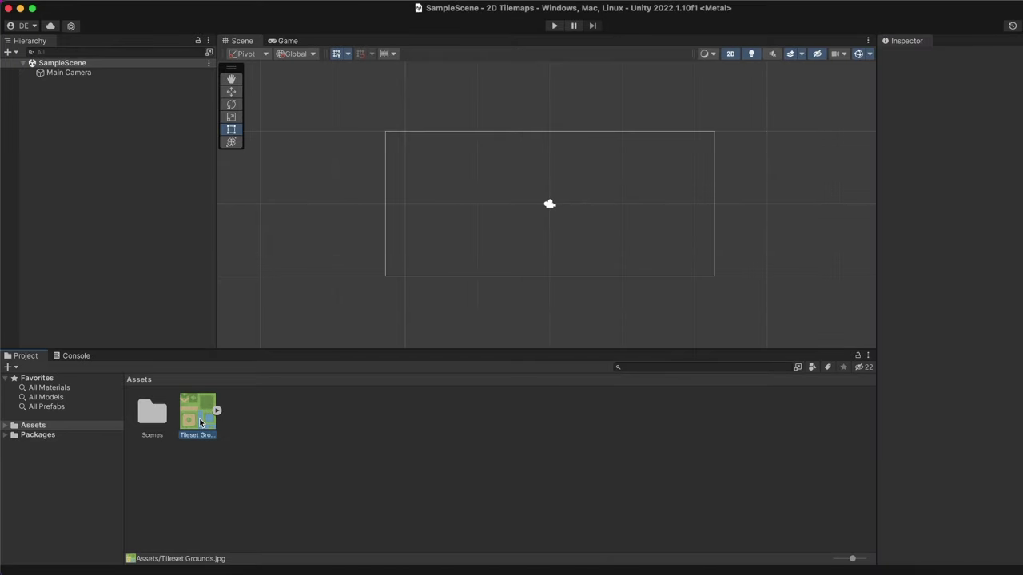
click(1001, 119)
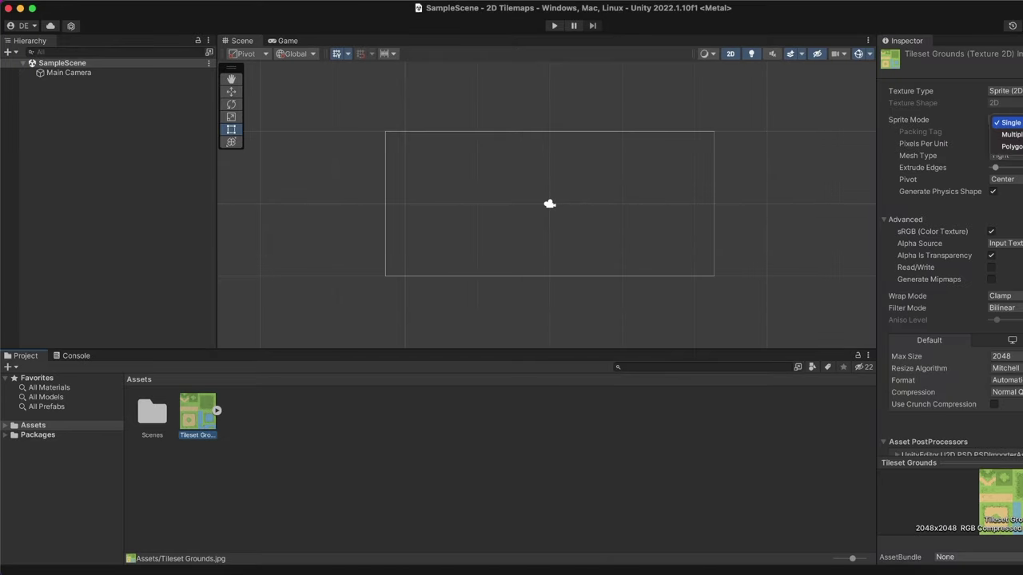
click(1003, 132)
- Slice the tileset in the Sprite Editor by cell count into 8 columns and 8 rows
click(1003, 203)
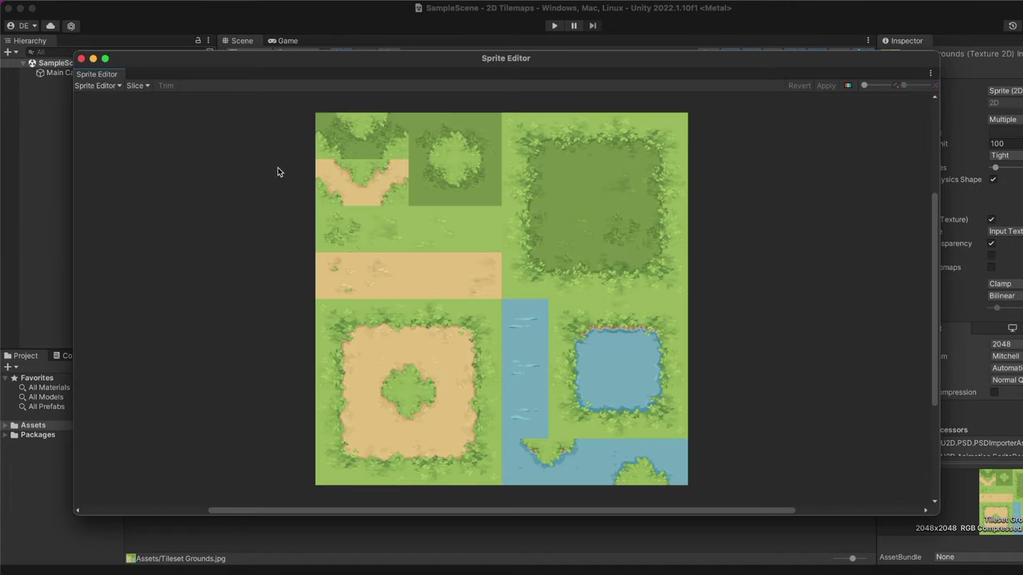
click(149, 88)
click(252, 97)
click(251, 121)
click(219, 110)
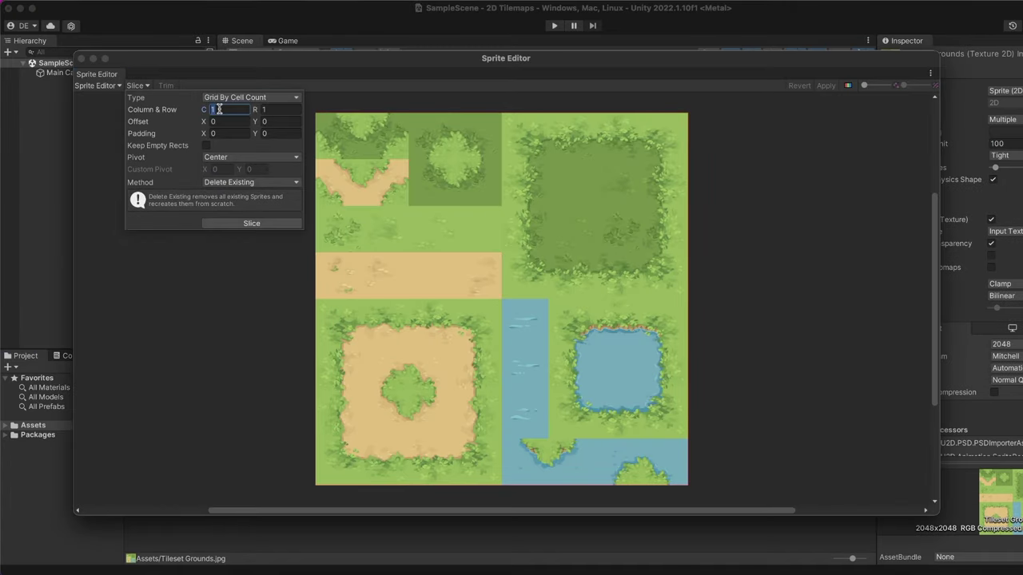
text(8)
key(Tab)
text(8)
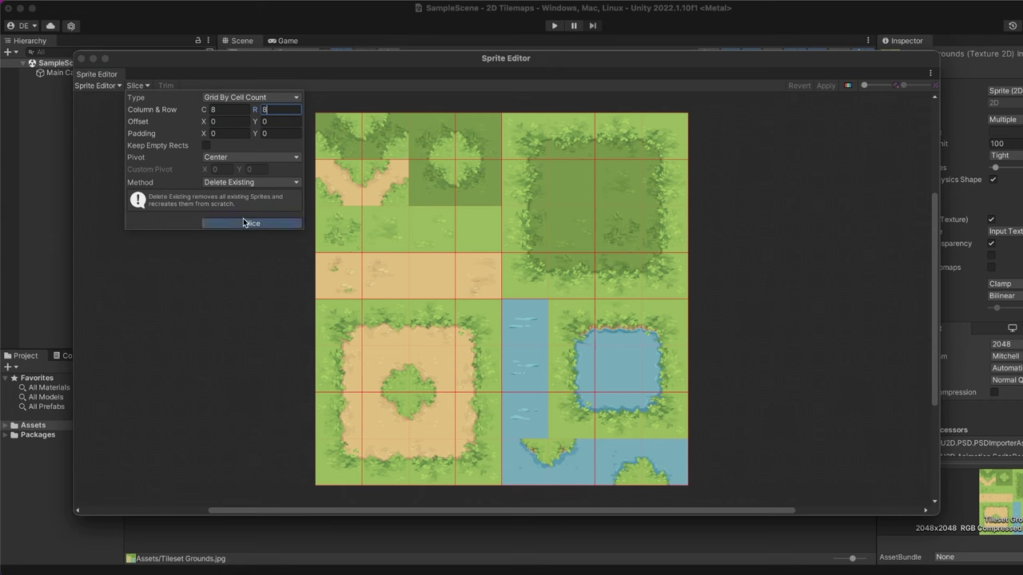
click(251, 223)
- Apply the slicing, close the Sprite Editor and check the sliced tiles in Project
click(826, 86)
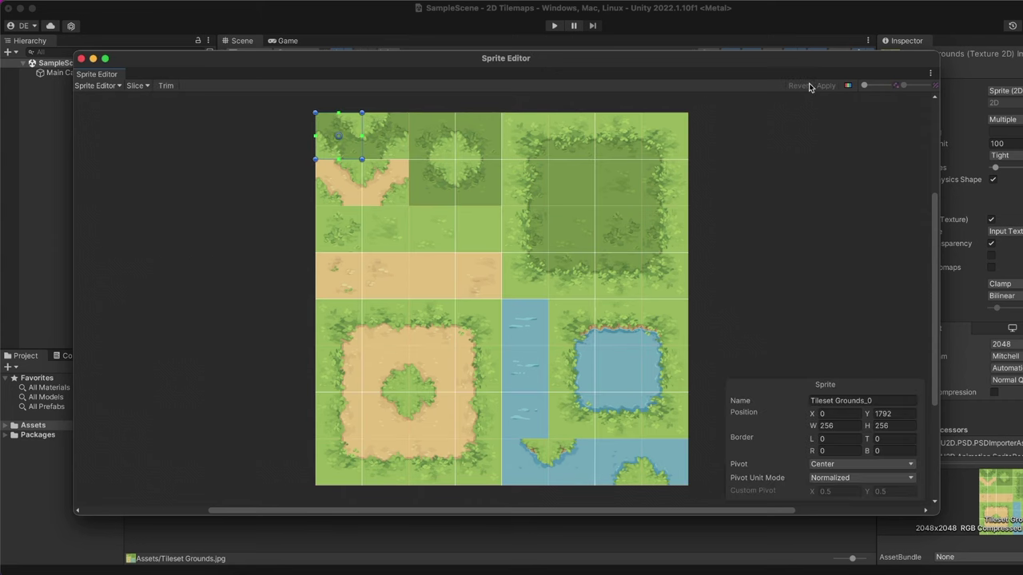
click(80, 60)
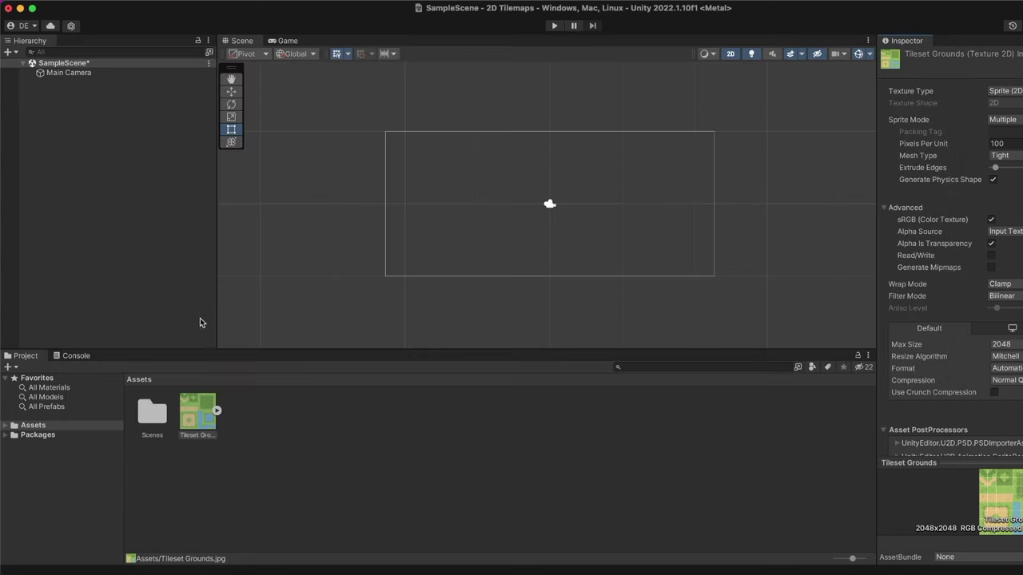
click(218, 411)
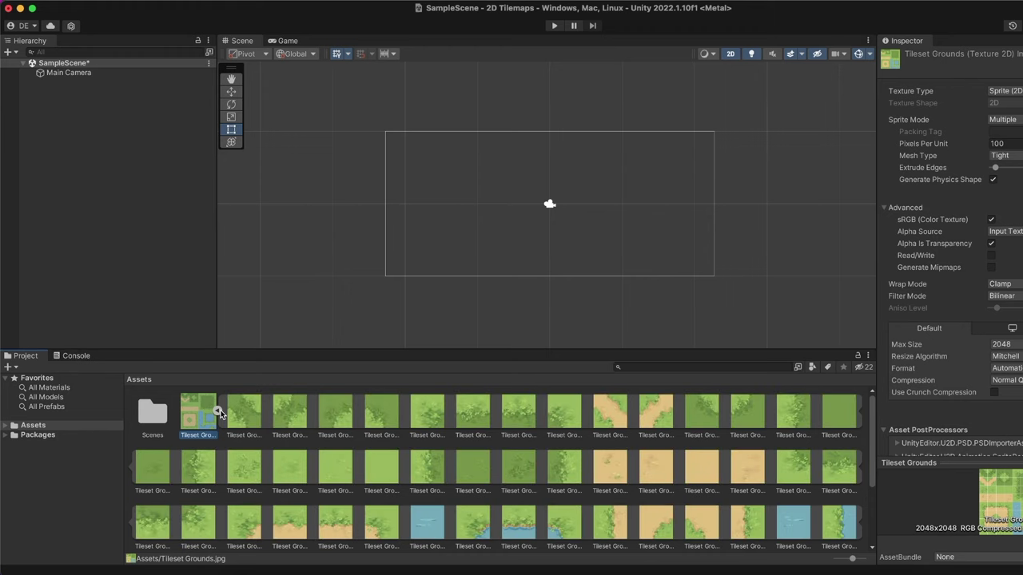
click(218, 411)
- Create a 2D Rectangular tilemap under a new Grid and rename it Ground Tilemap
right_click(80, 127)
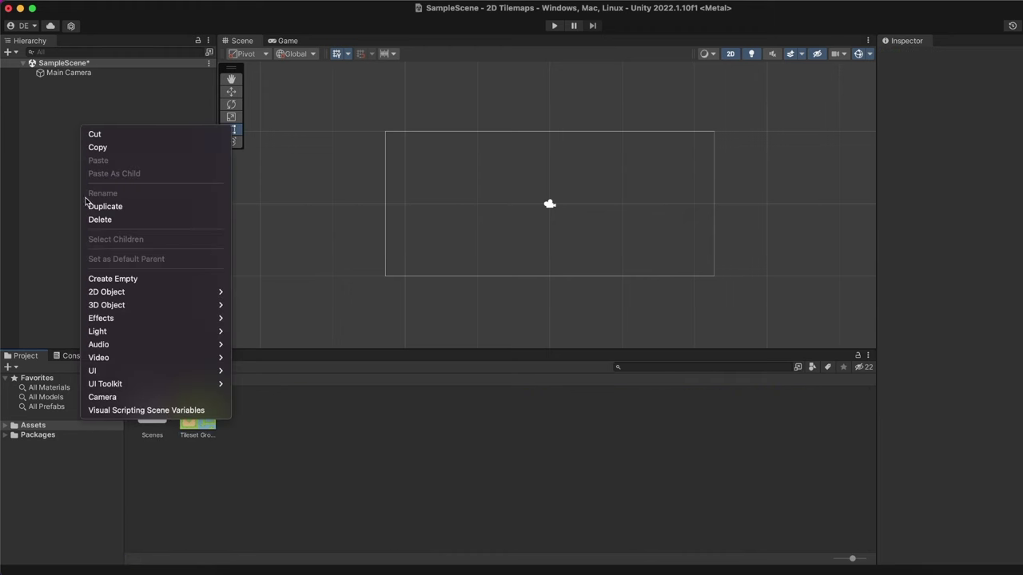
mouse_move(118, 294)
mouse_move(264, 322)
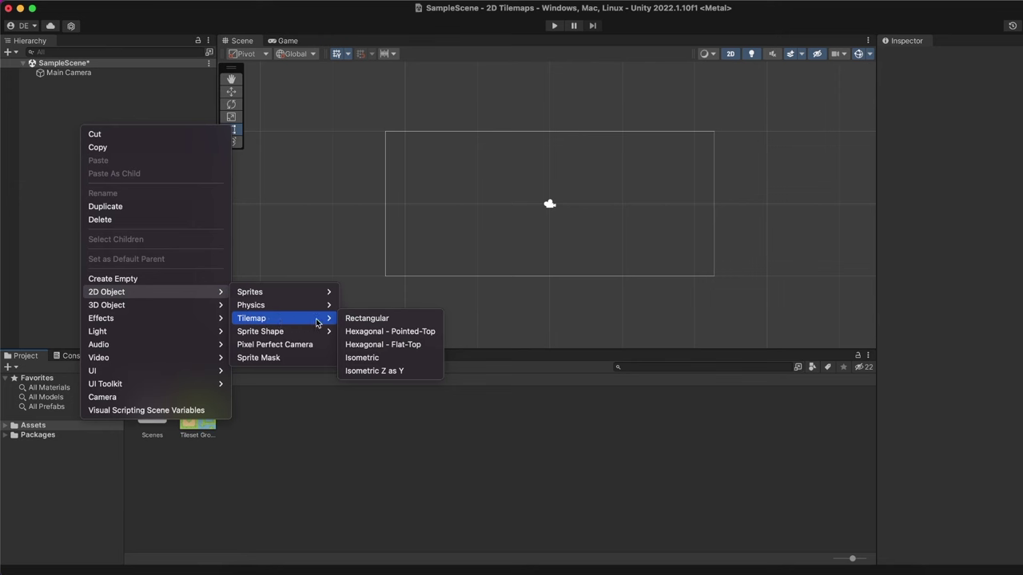
click(422, 320)
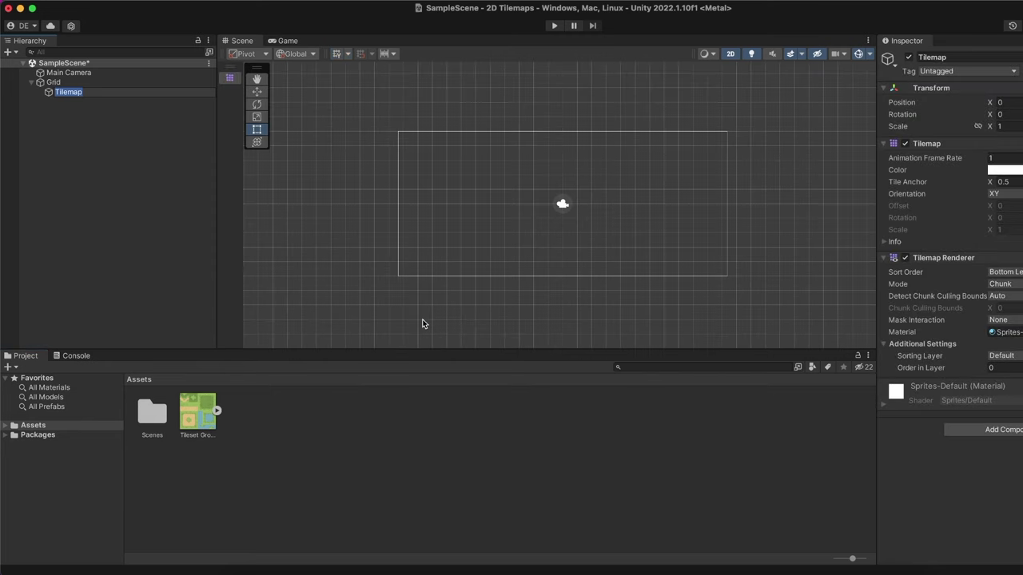
key(Left)
text(Ground)
key(Return)
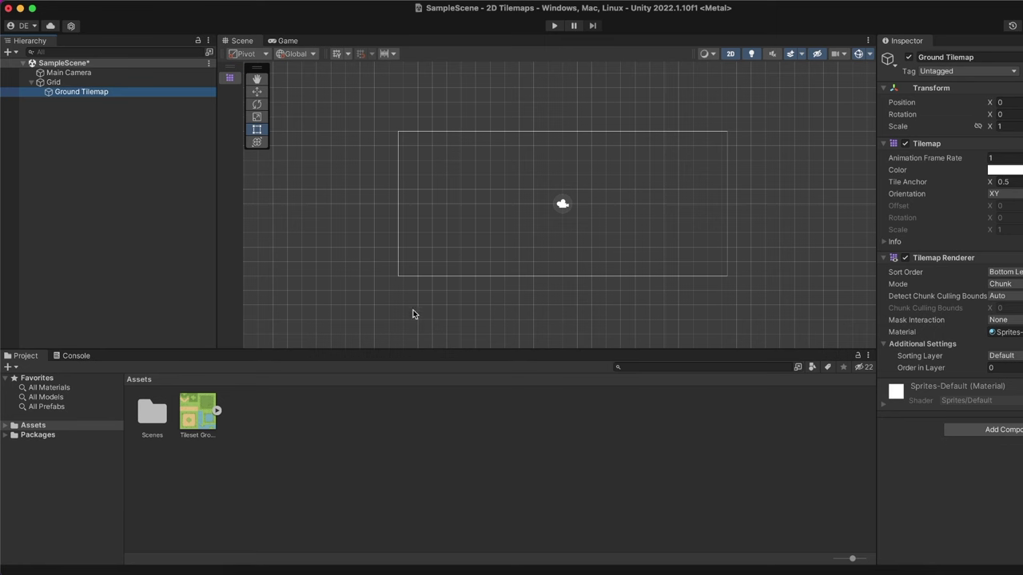
- Create a New Palette in the Tile Palette window, saved in the Assets folder
click(229, 79)
click(733, 92)
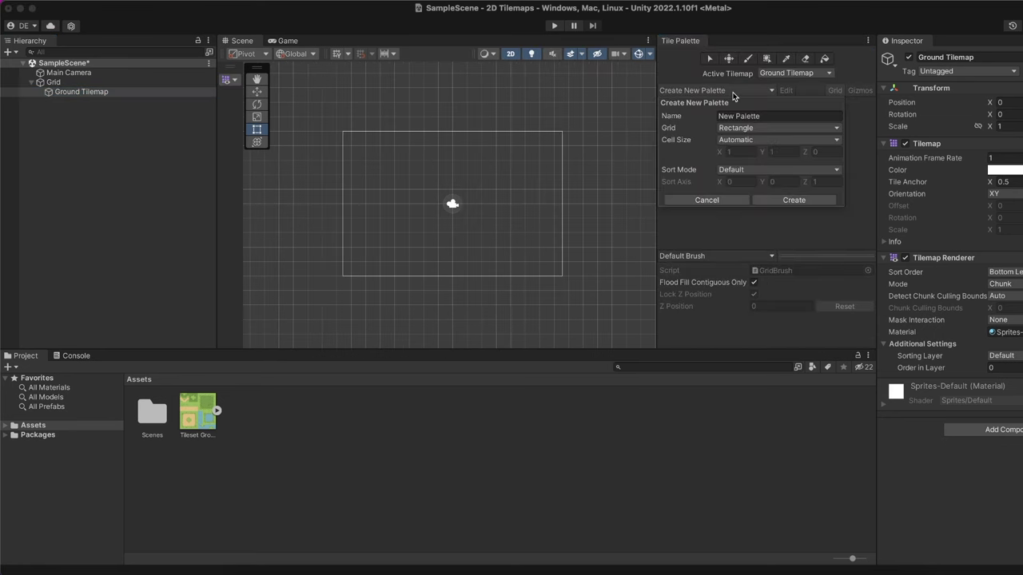
click(794, 199)
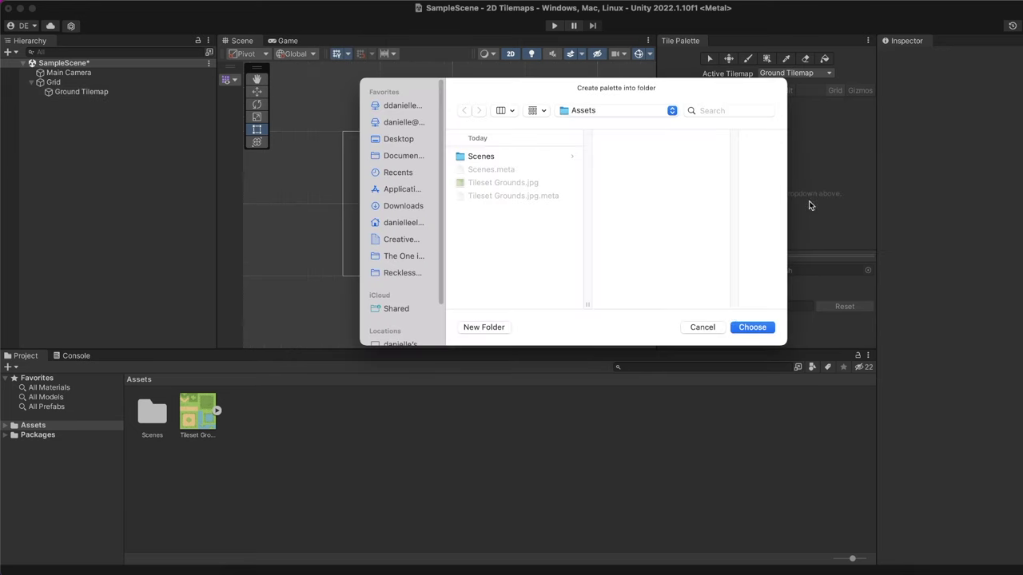
click(746, 331)
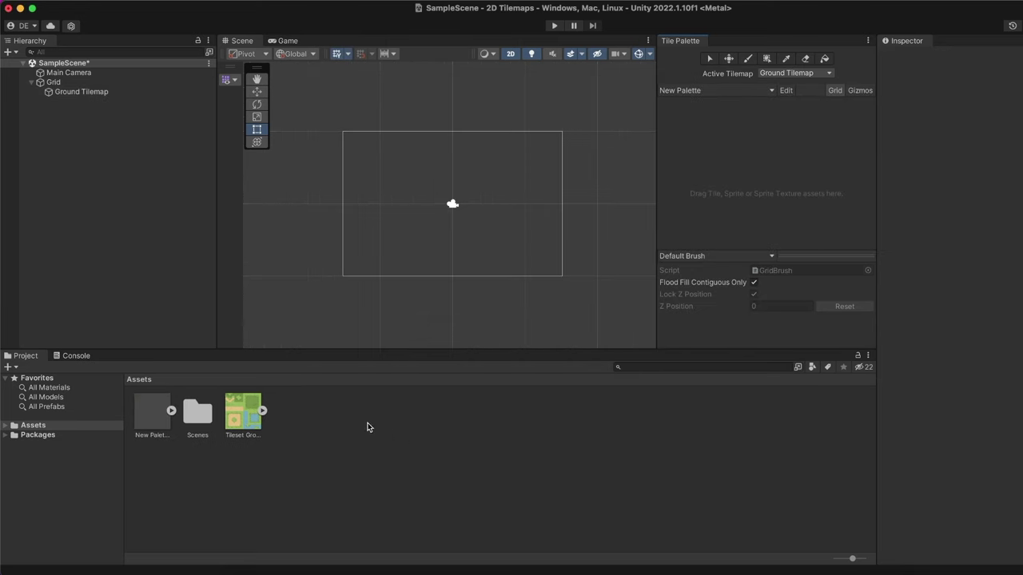
- Generate palette tiles from Tileset Grounds into a new Tiles folder
drag(250, 415, 747, 192)
click(483, 327)
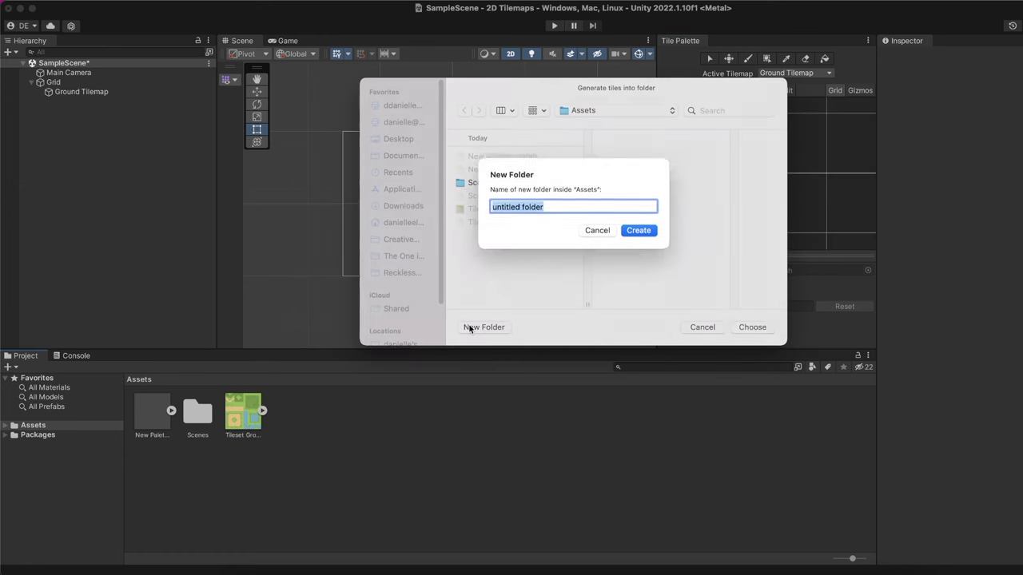
text(Tiles)
key(Return)
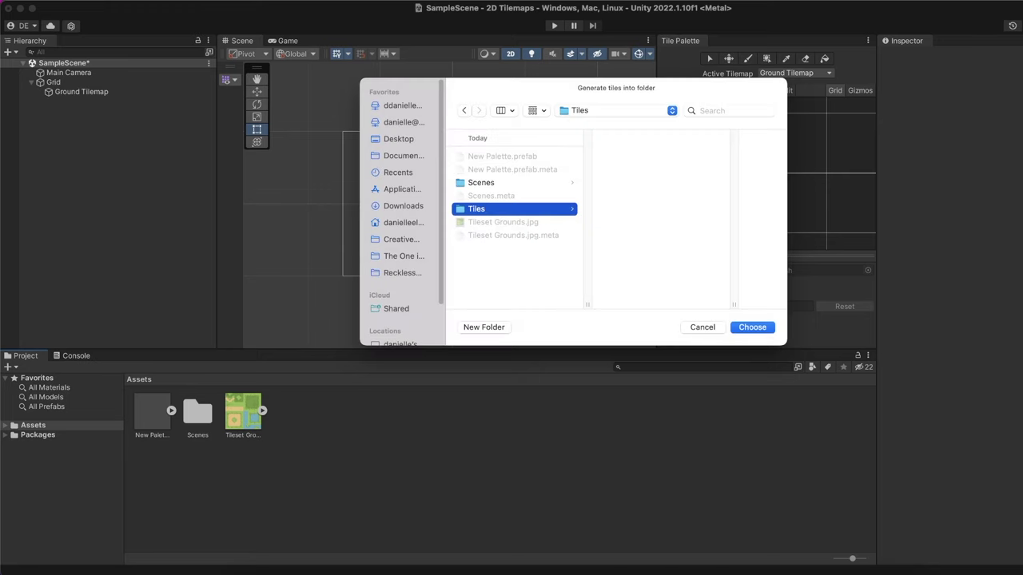
key(Return)
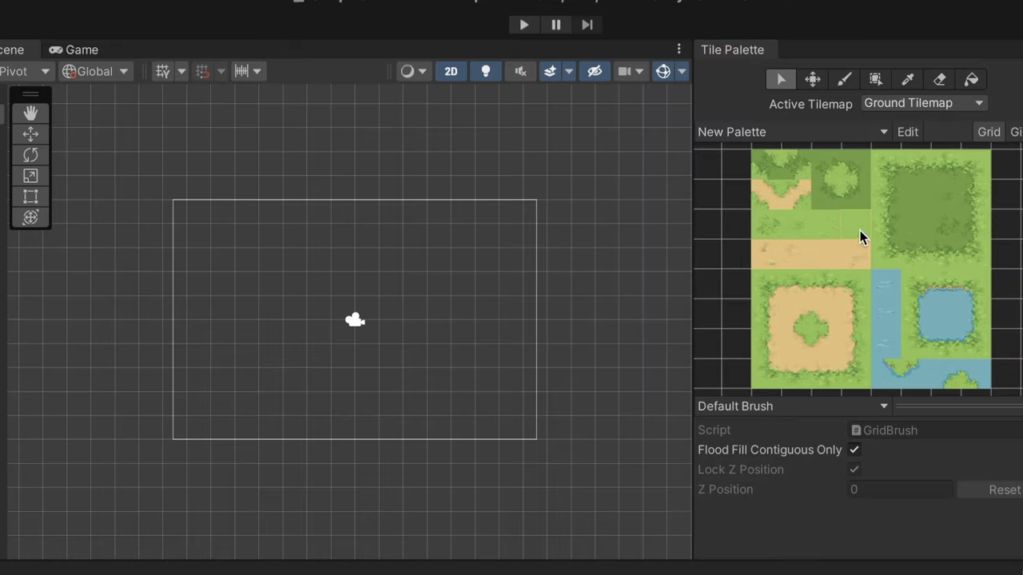
- Paint grass tiles onto Ground Tilemap with the Brush
click(846, 80)
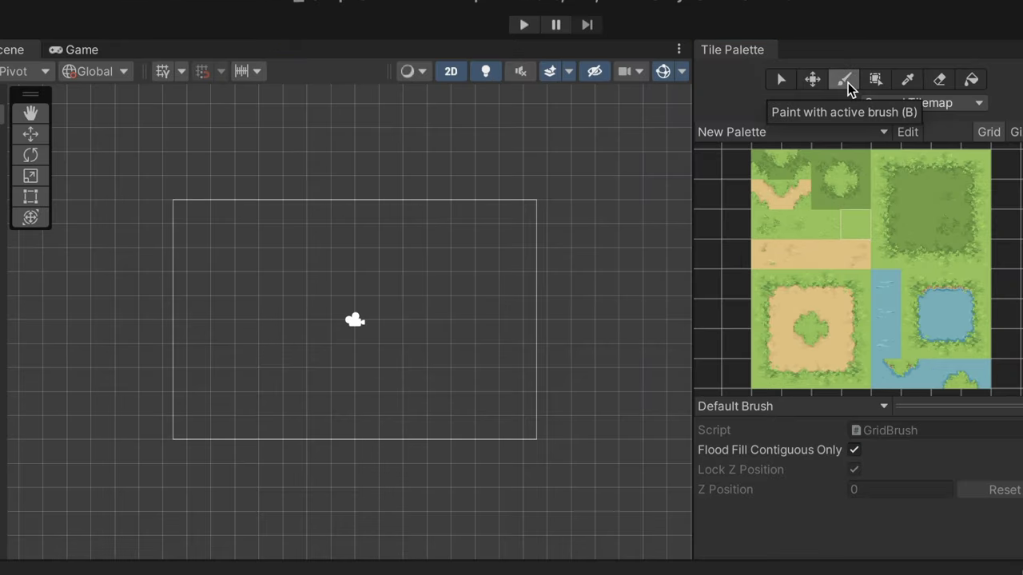
mouse_move(522, 249)
mouse_down()
mouse_move(392, 307)
mouse_move(345, 247)
mouse_up()
click(274, 297)
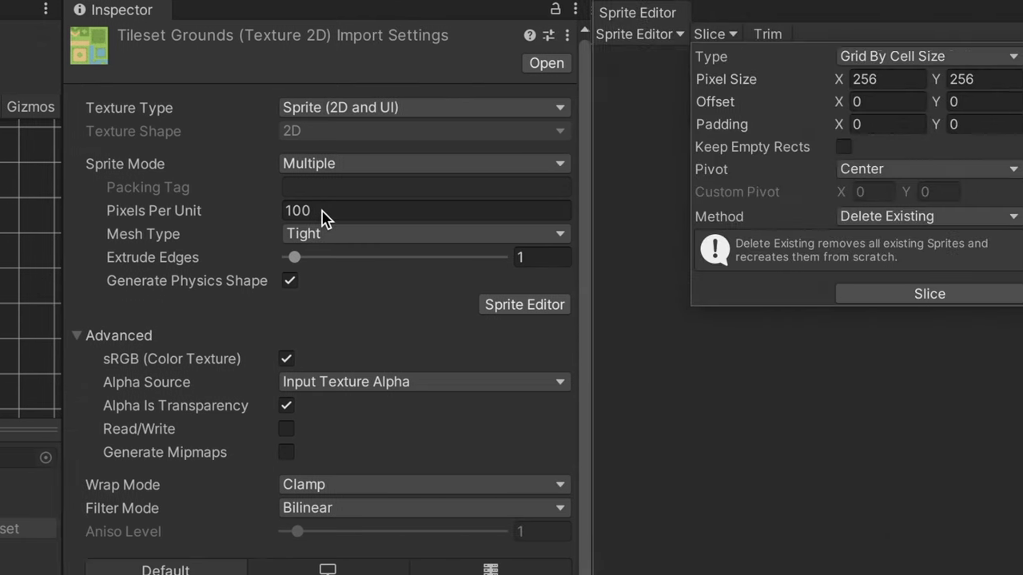
- Set the tileset's Pixels Per Unit to 256 and apply it
click(752, 210)
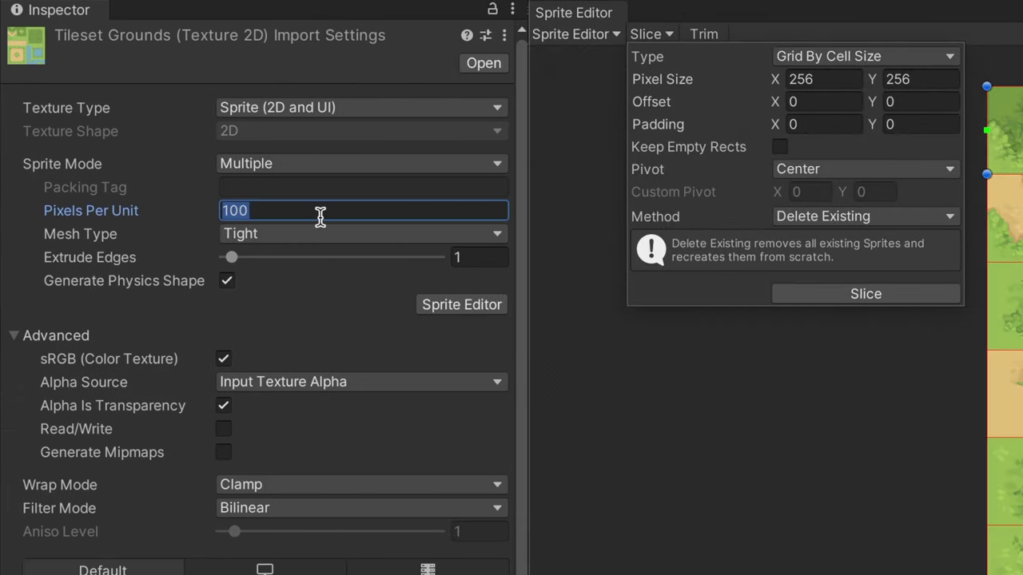
text(256)
key(Return)
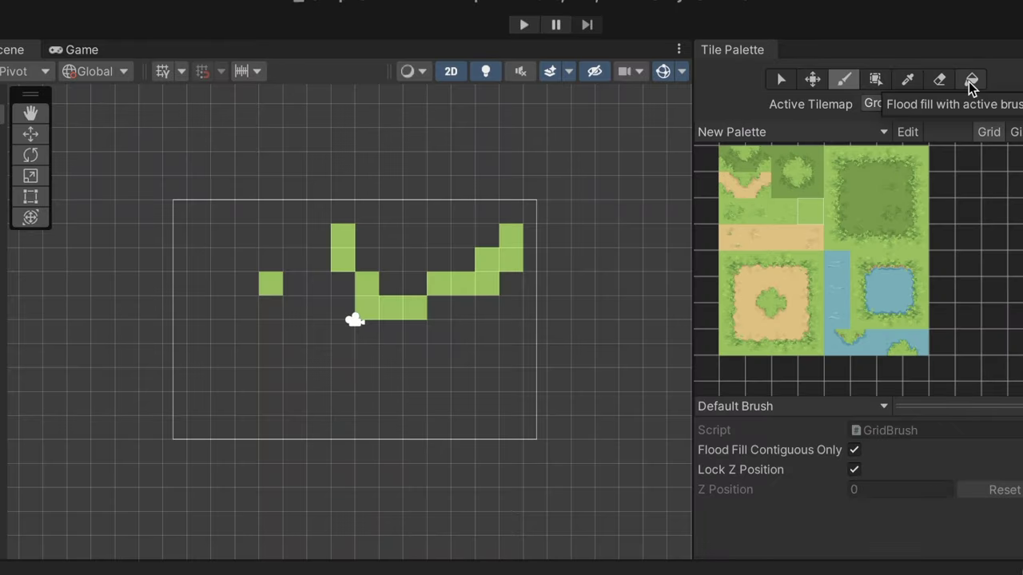
- Flood fill three areas with grass, then undo the fills
click(968, 81)
drag(515, 323, 479, 397)
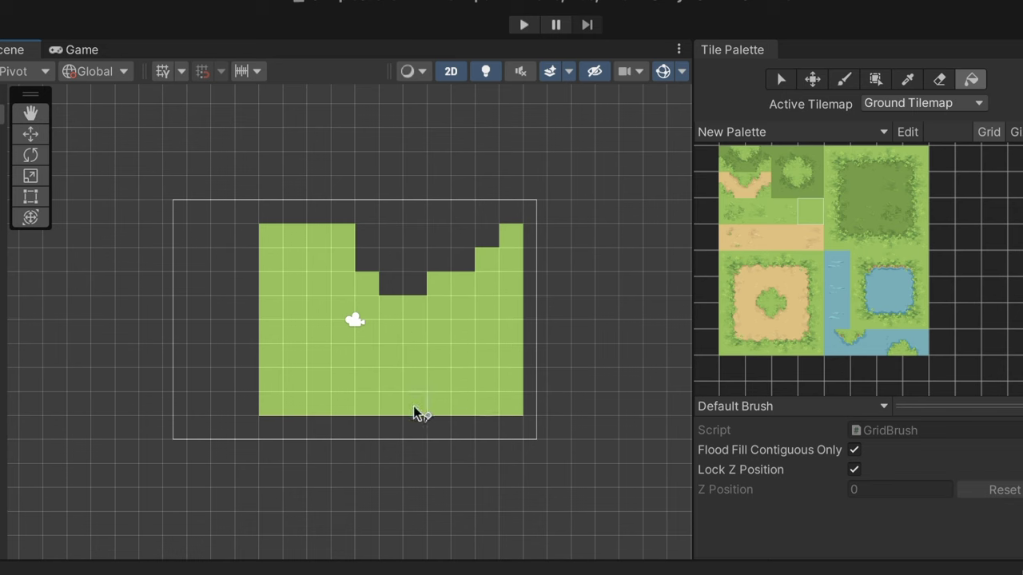
click(133, 291)
click(186, 163)
key(ctrl+z)
key(ctrl+z)
key(ctrl+z)
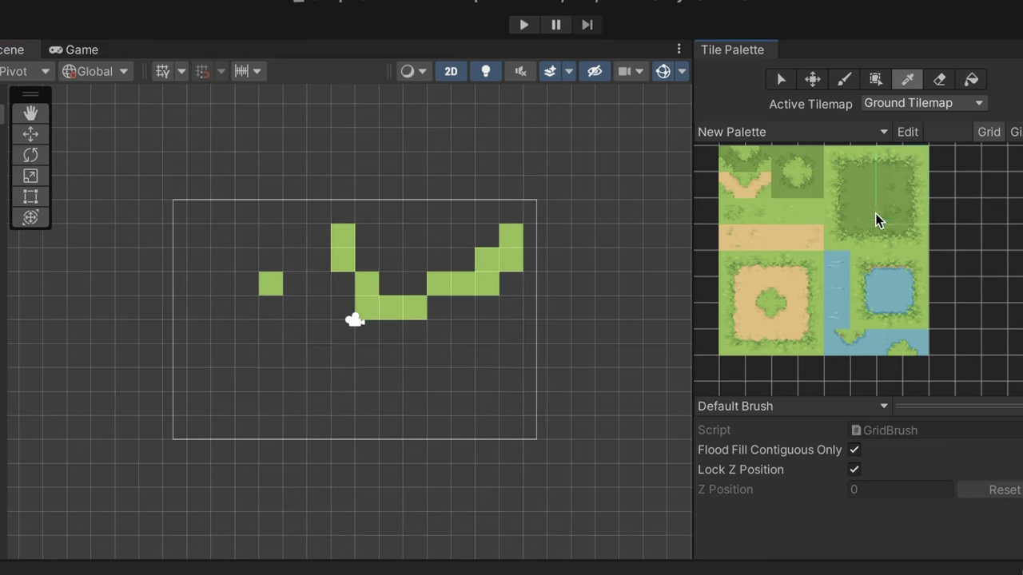
- Stamp four dark grass blocks around the camera frame with the Brush
click(844, 79)
click(559, 341)
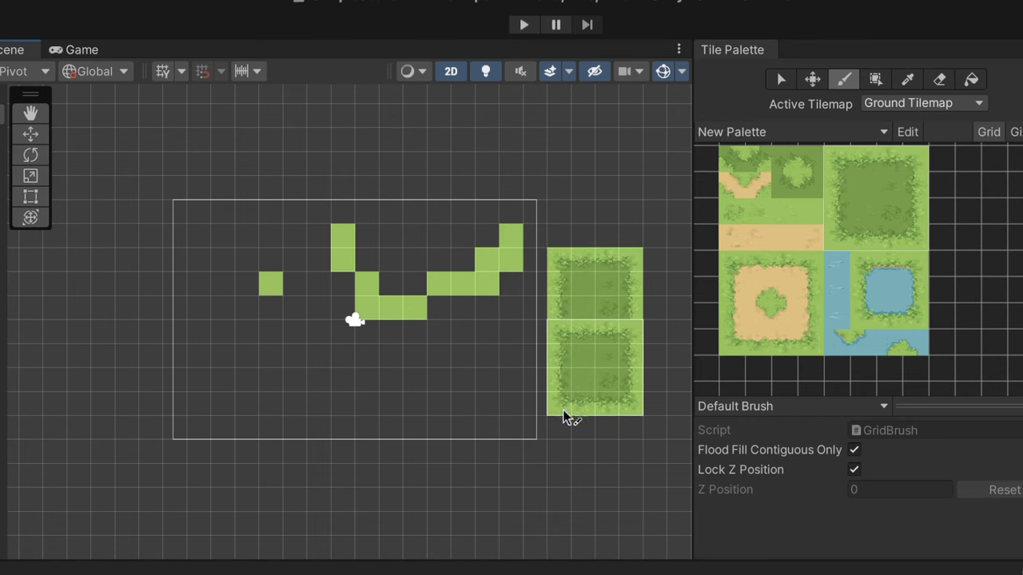
click(552, 431)
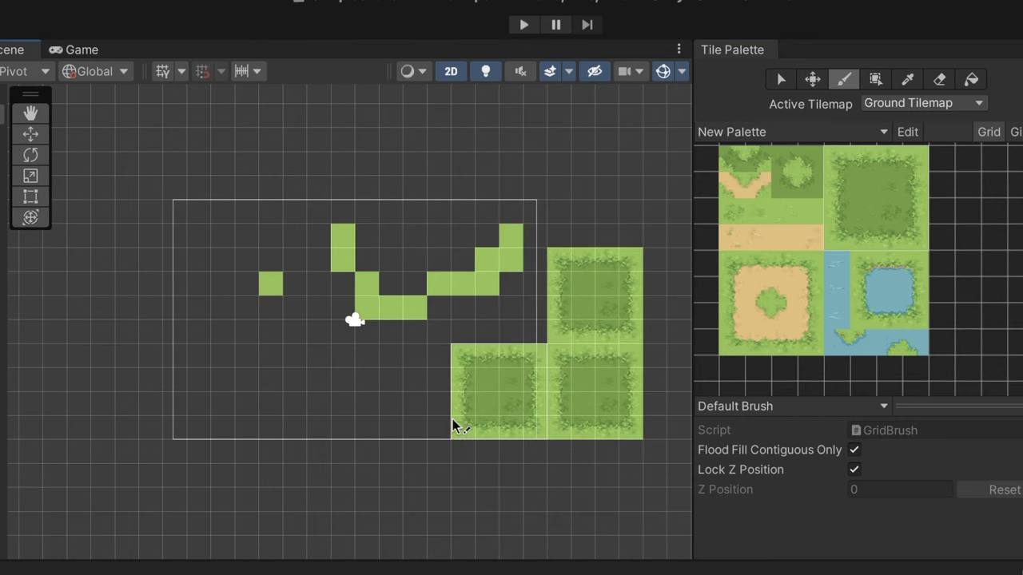
click(452, 425)
click(339, 420)
- Paint a grass-bordered sand rectangle, a path stem, and a joined lower sand area
drag(931, 156, 395, 364)
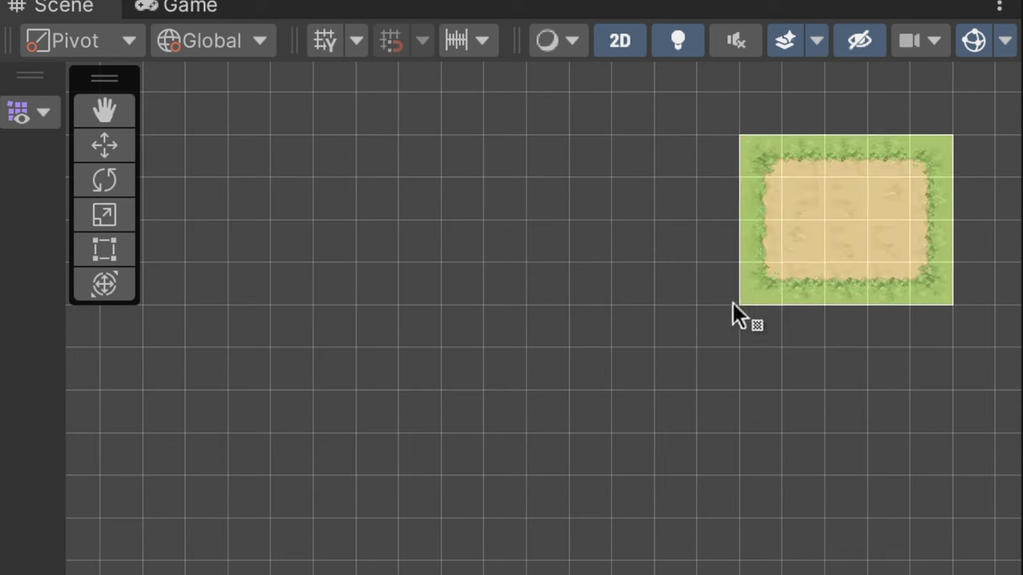
drag(693, 352, 579, 572)
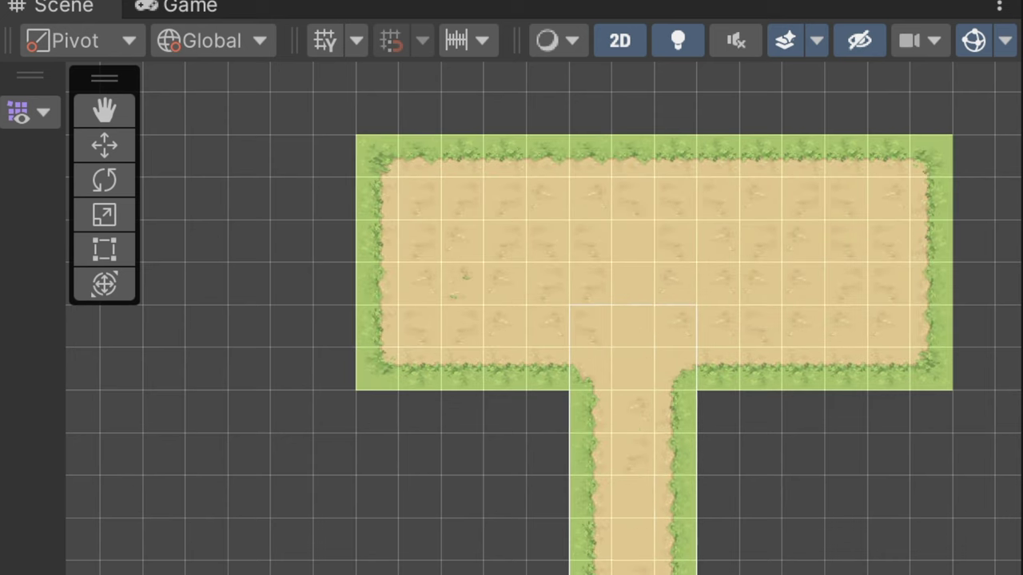
drag(589, 506, 148, 572)
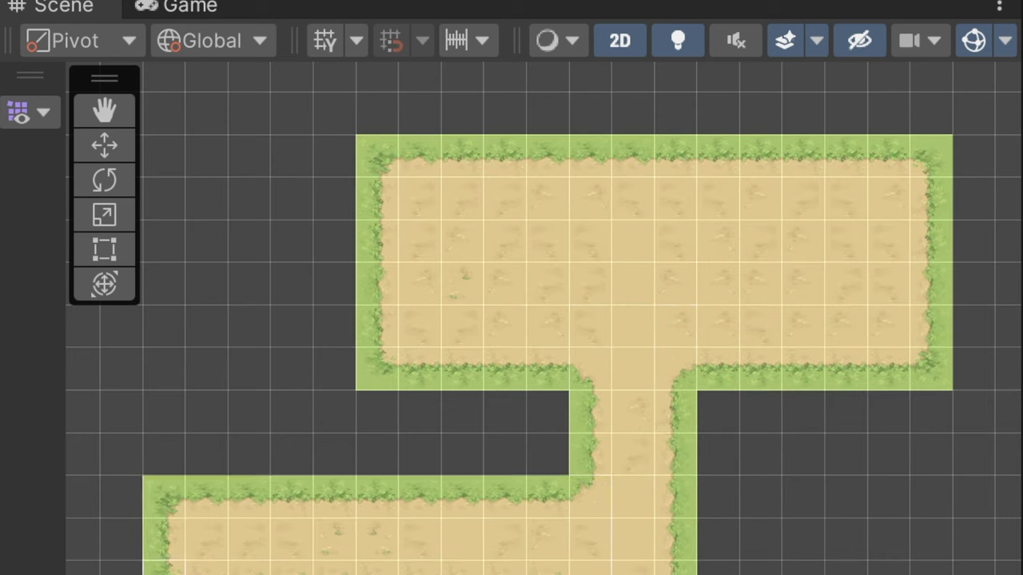
drag(254, 521, 369, 379)
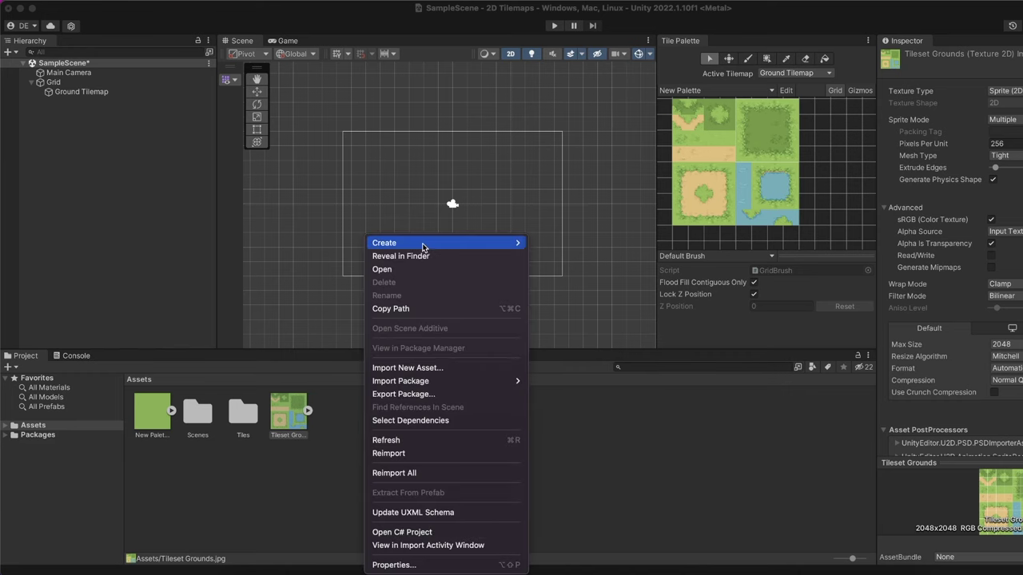
- Create a Rule Tile asset in Assets named Ground
mouse_move(428, 243)
mouse_move(617, 33)
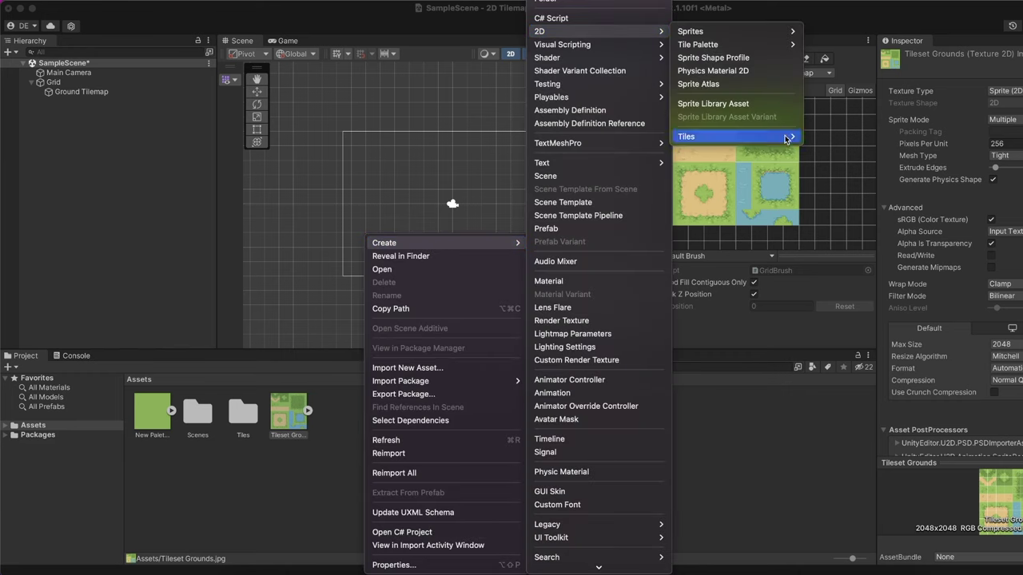
mouse_move(784, 135)
click(826, 156)
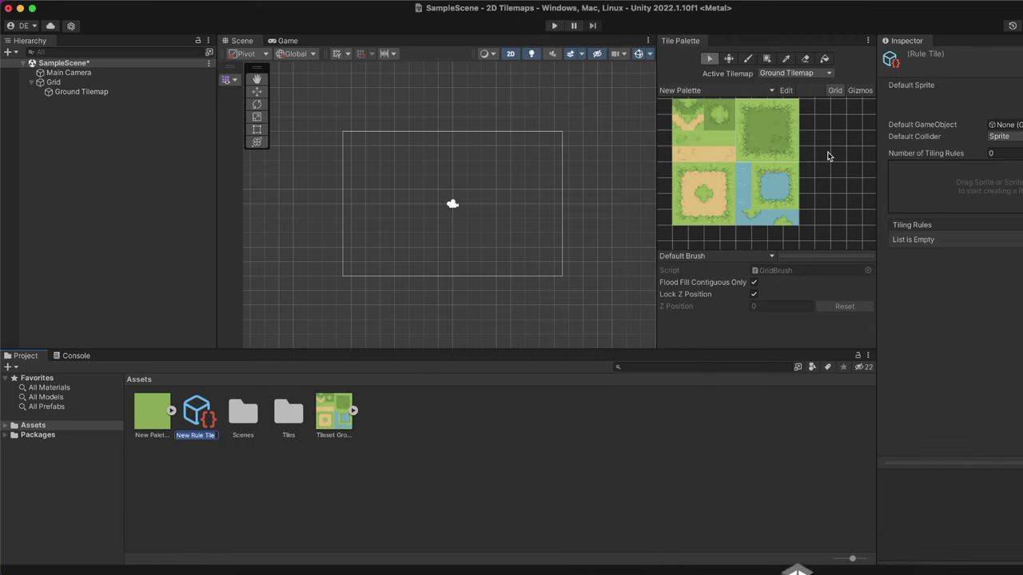
text(Ground)
key(Return)
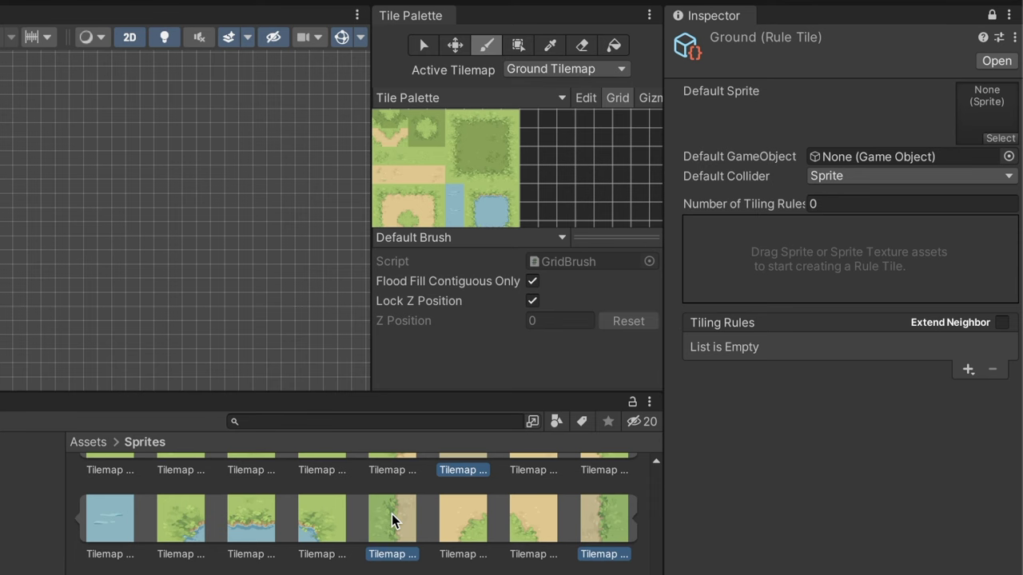
- Add tileset sprites as eight tiling rules and make the sand sprite the default
drag(392, 514, 935, 280)
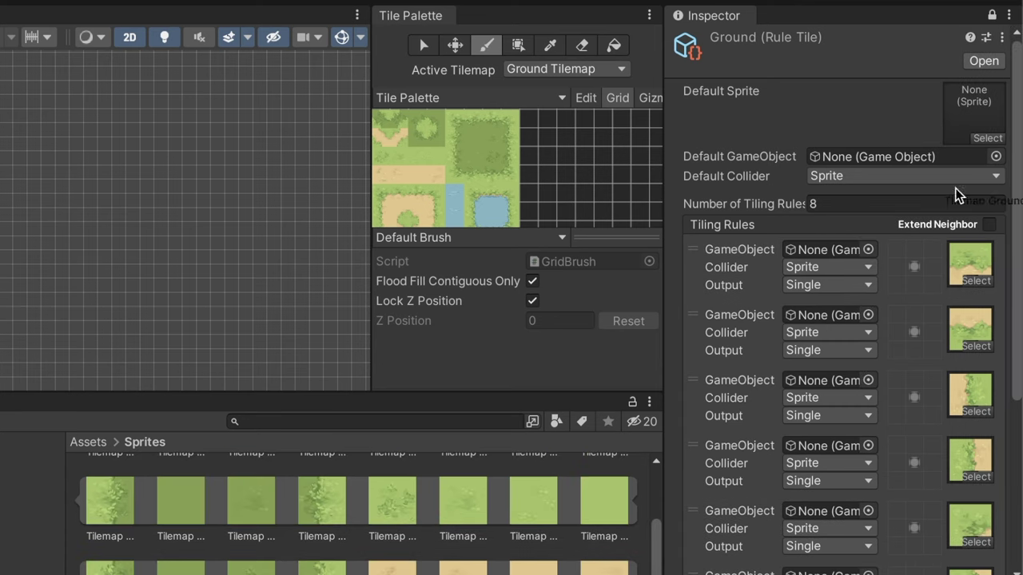
drag(955, 194, 973, 137)
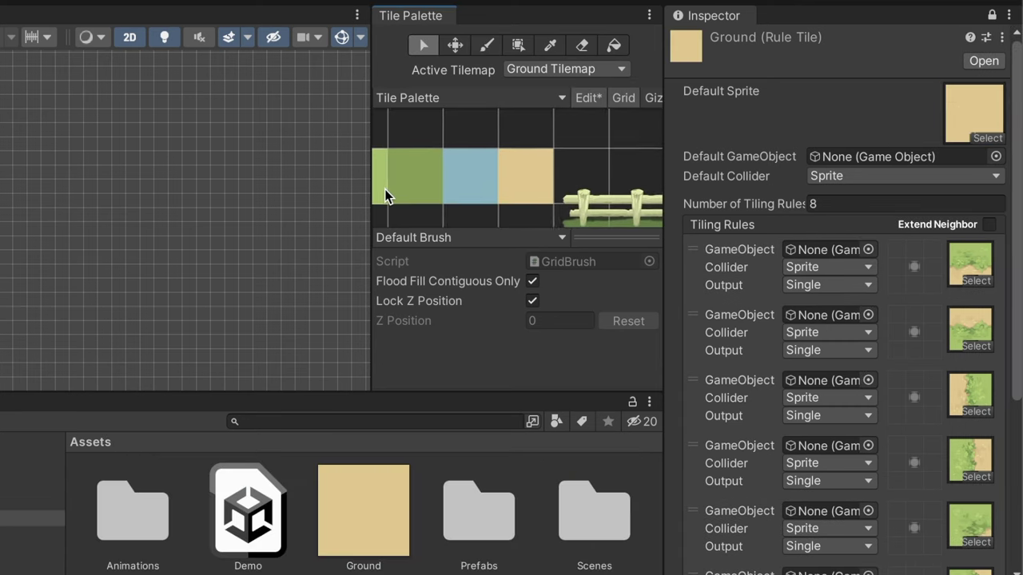
scroll(560, 177, up, 1)
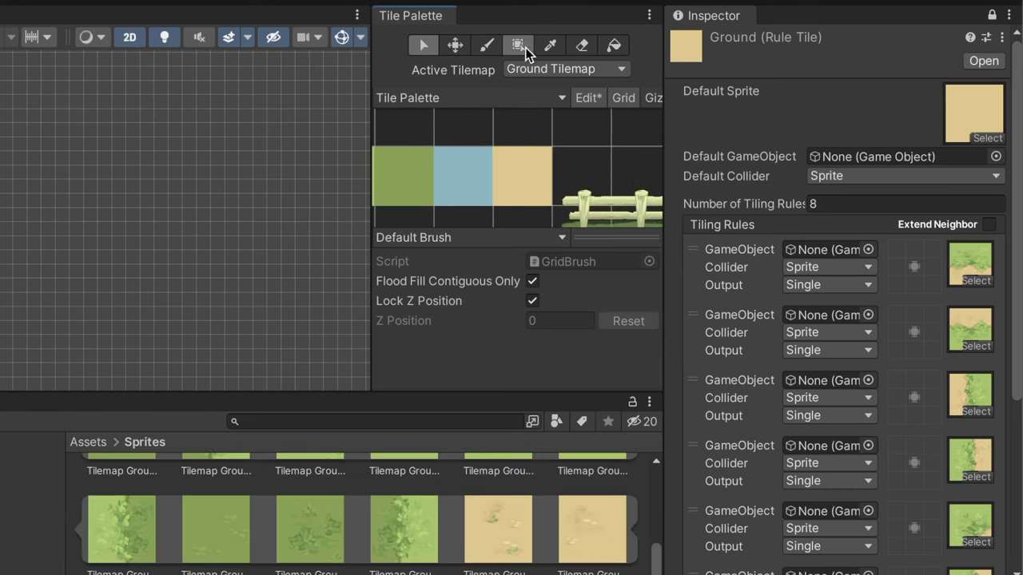
- Paint two adjoining rectangular blocks of Ground tiles with Box Fill
click(519, 46)
drag(295, 110, 107, 274)
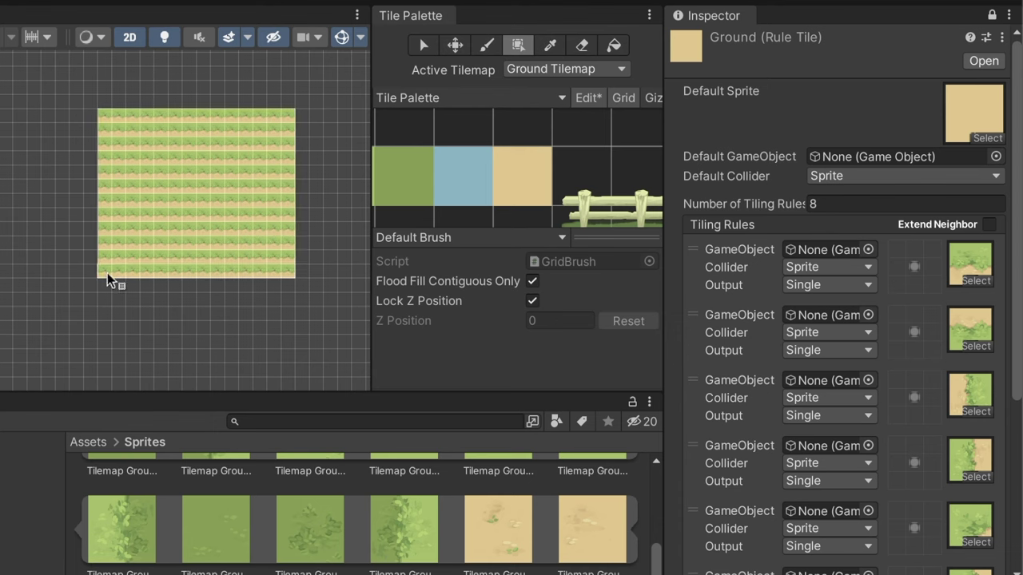
mouse_move(300, 154)
mouse_down()
mouse_move(358, 214)
mouse_move(326, 219)
mouse_up()
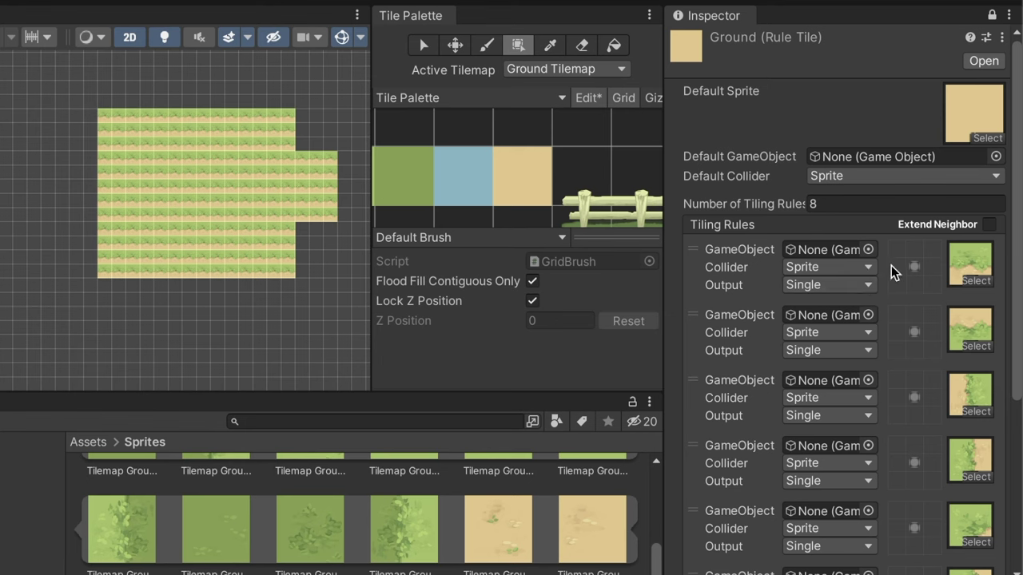
- Set rule 1 to need matching neighbours at both sides, below and lower corners, none above
click(928, 265)
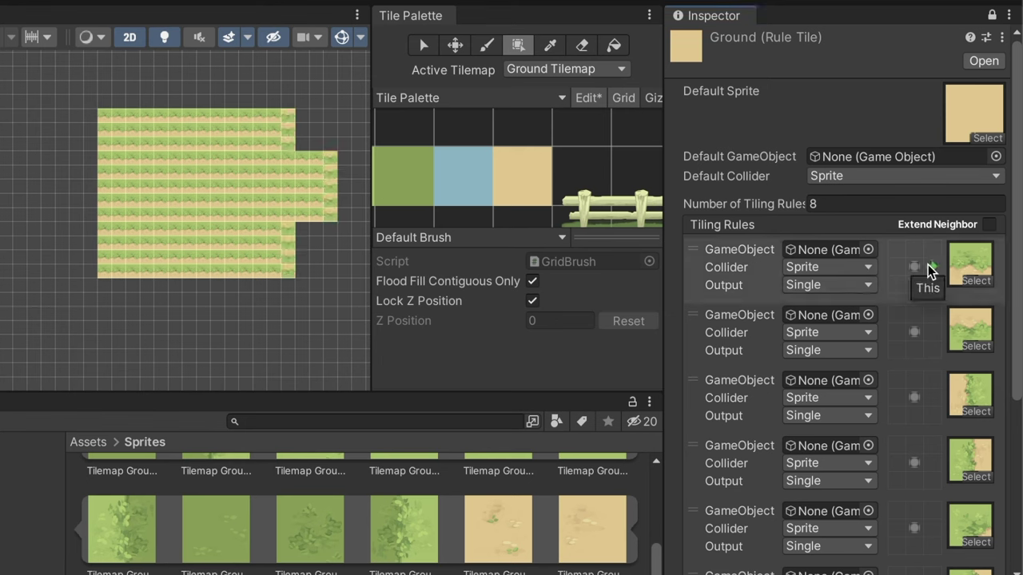
click(894, 268)
click(913, 284)
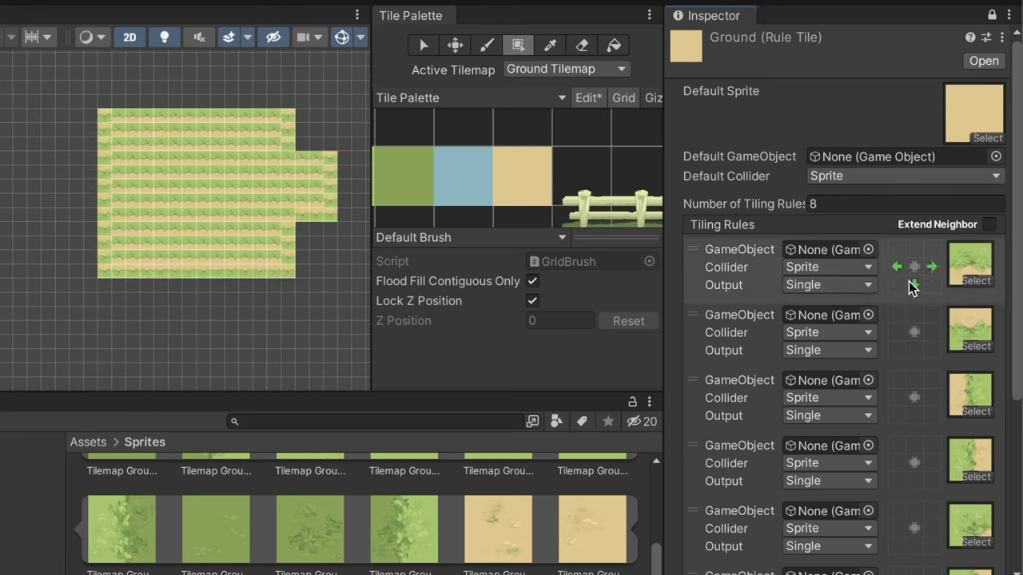
click(895, 285)
click(930, 285)
click(911, 251)
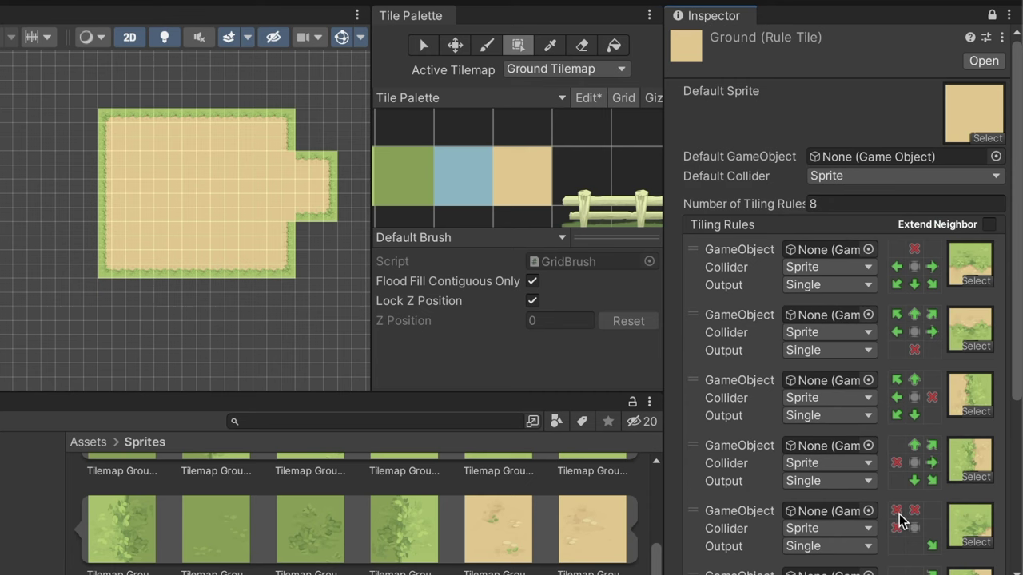
click(803, 286)
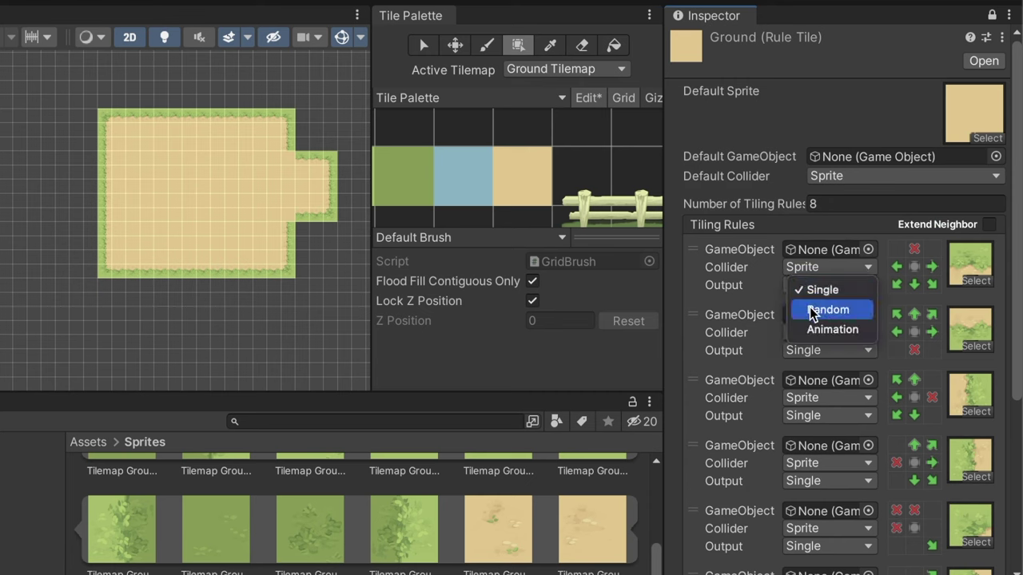
- Make rule 1 output Random between two grass-edge sprites with noise 0.5
click(804, 309)
click(813, 343)
text(2)
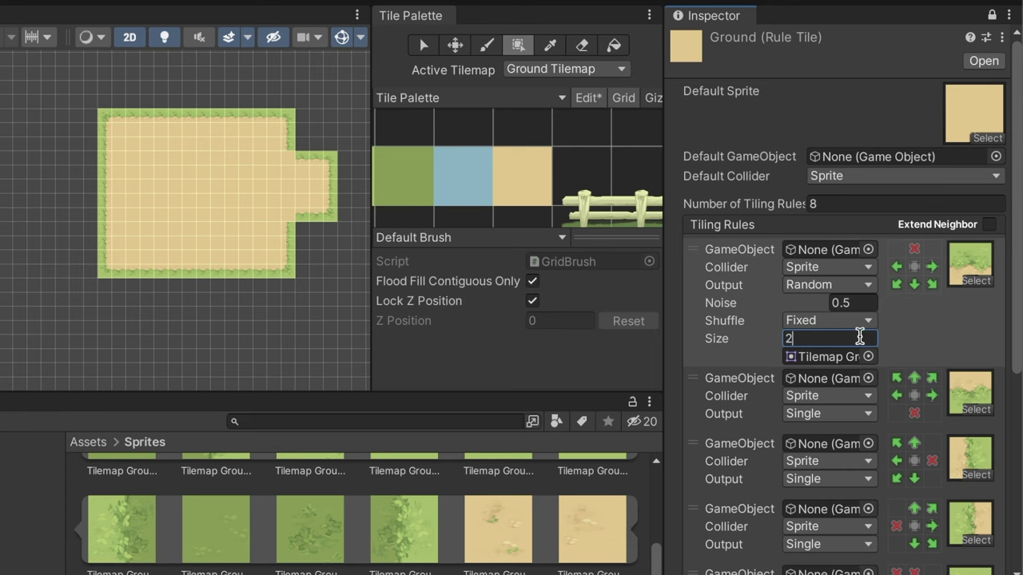
click(920, 347)
scroll(411, 567, up, 10)
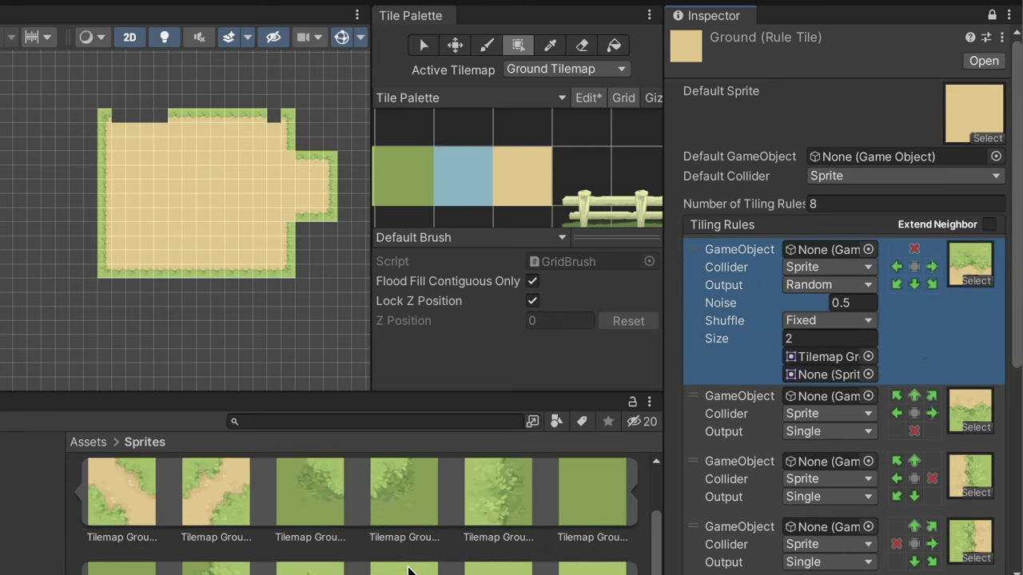
scroll(408, 569, down, 9)
scroll(407, 569, down, 4)
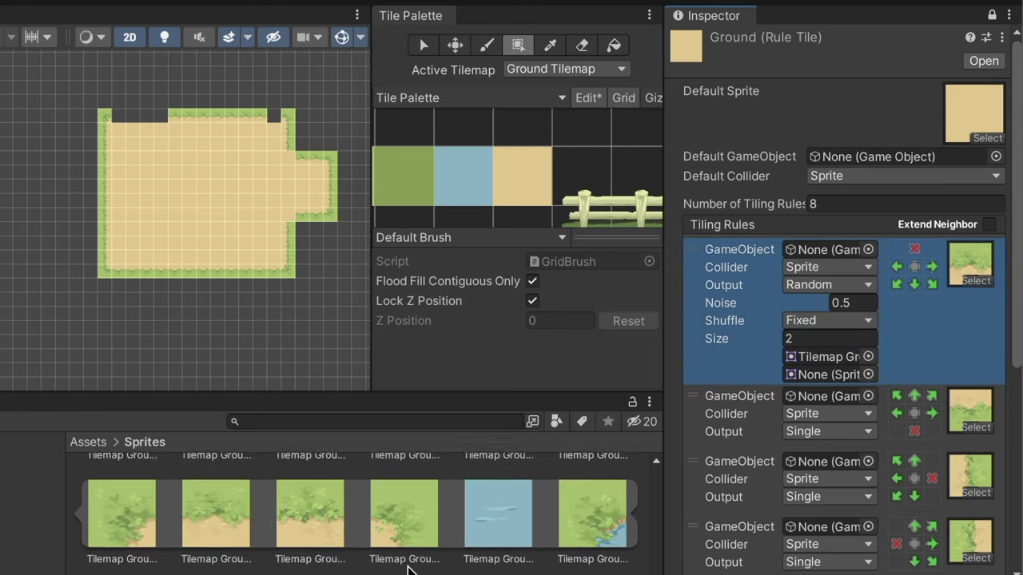
drag(328, 559, 838, 374)
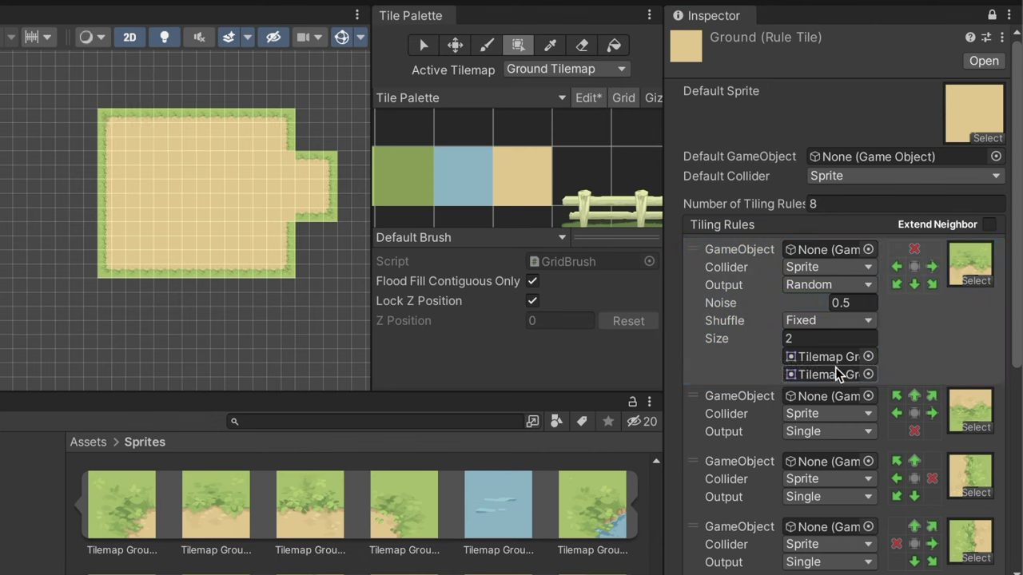
click(953, 350)
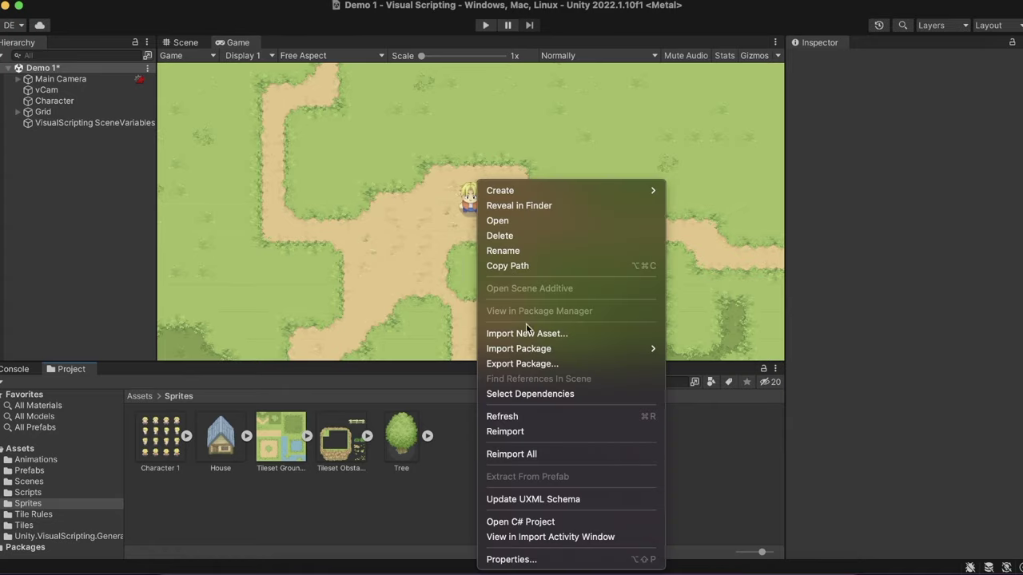
- Create a Sprite Atlas packing Tileset Grounds and Tileset Obstacles
mouse_move(598, 188)
mouse_move(719, 31)
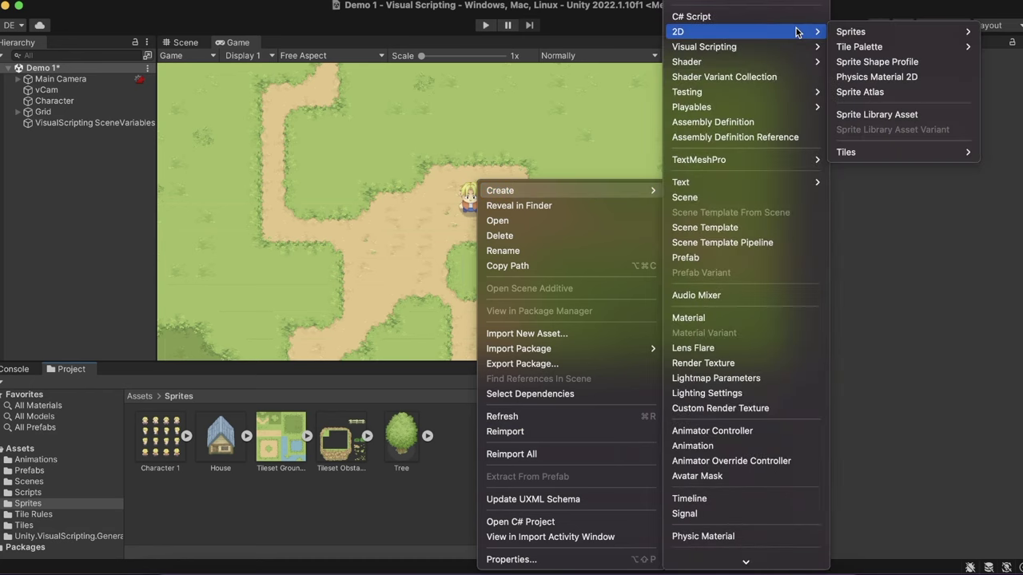
click(884, 92)
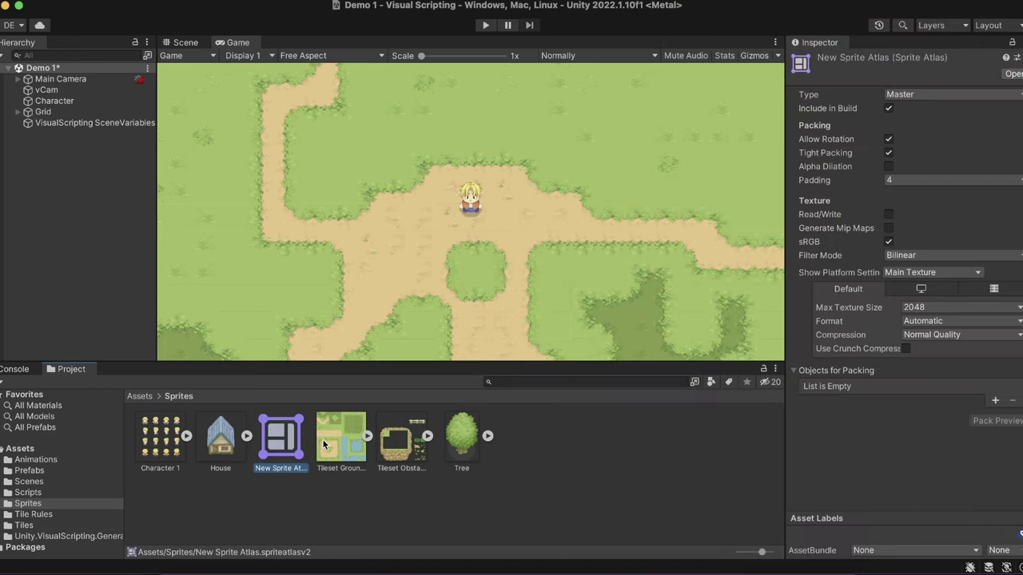
drag(337, 445, 928, 376)
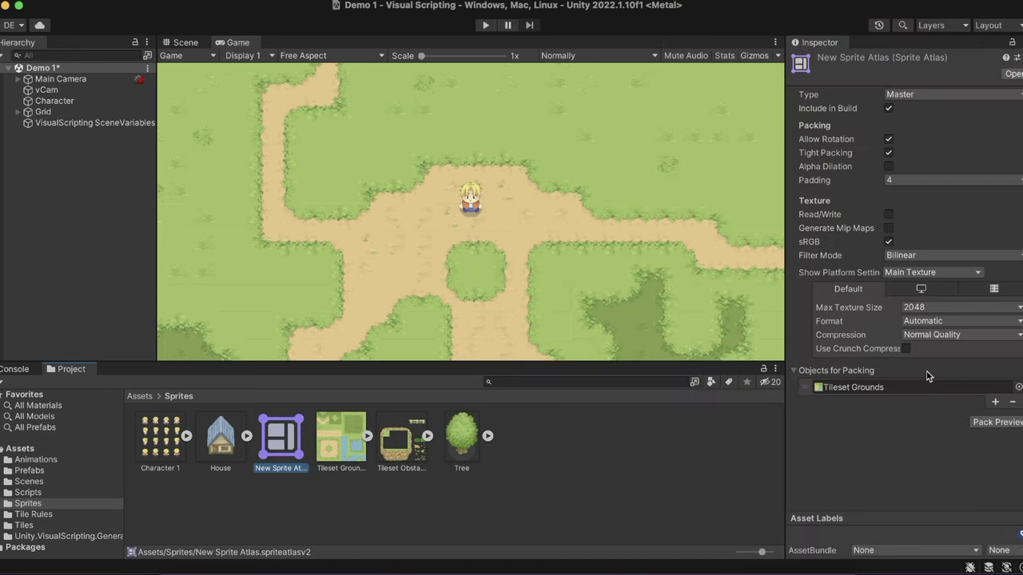
drag(404, 452, 933, 366)
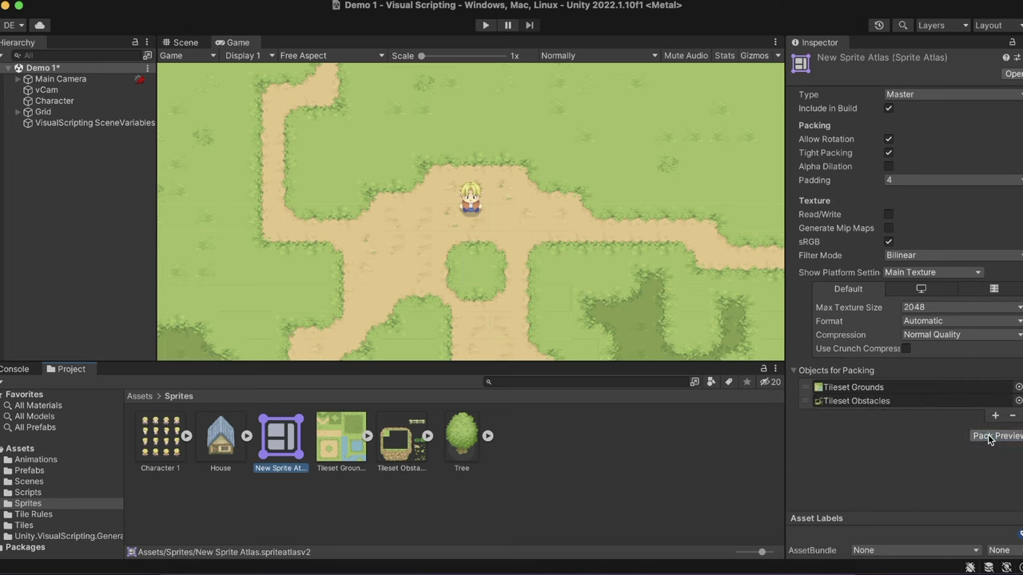
- Play-test the scene by walking the character right, then select the Grid
key(super+p)
key(Right)
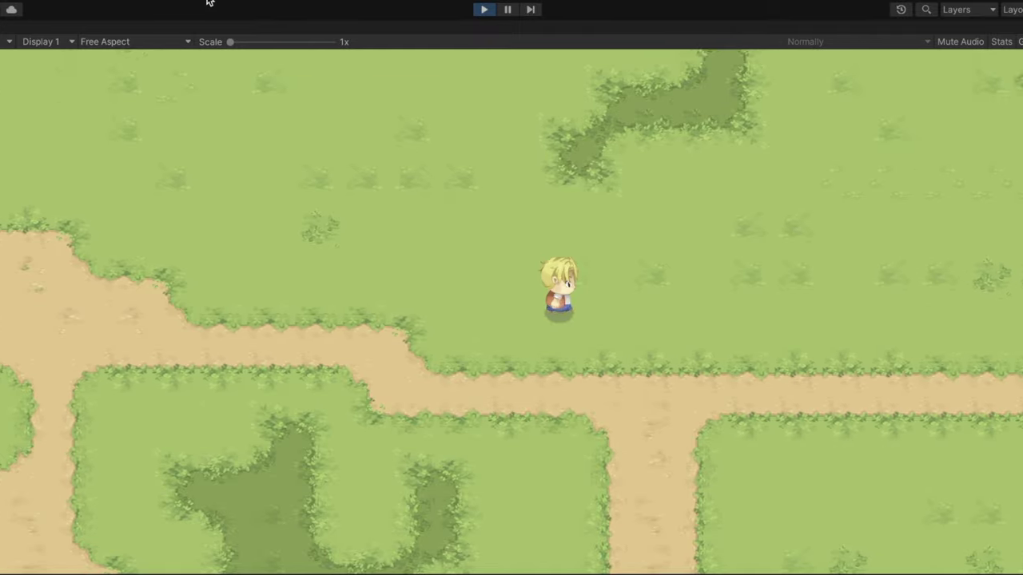
click(56, 115)
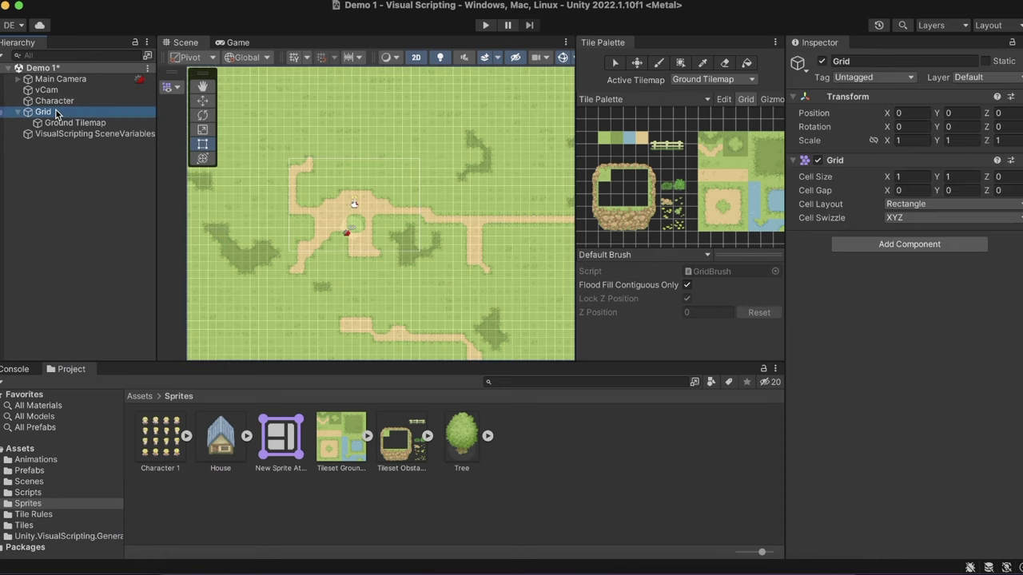
- Add a new Rectangular Tilemap under Grid
right_click(56, 114)
mouse_move(124, 322)
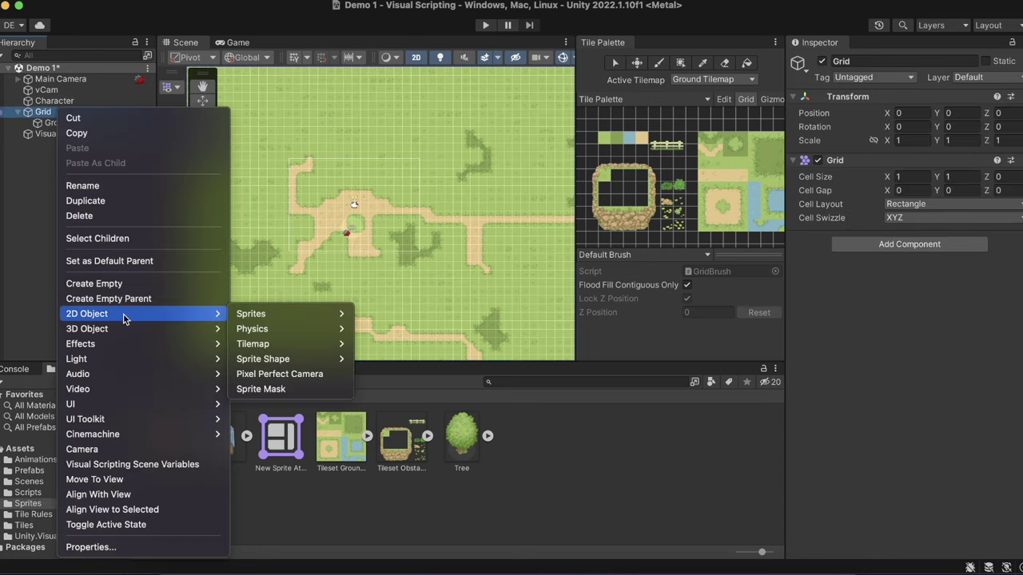
mouse_move(256, 352)
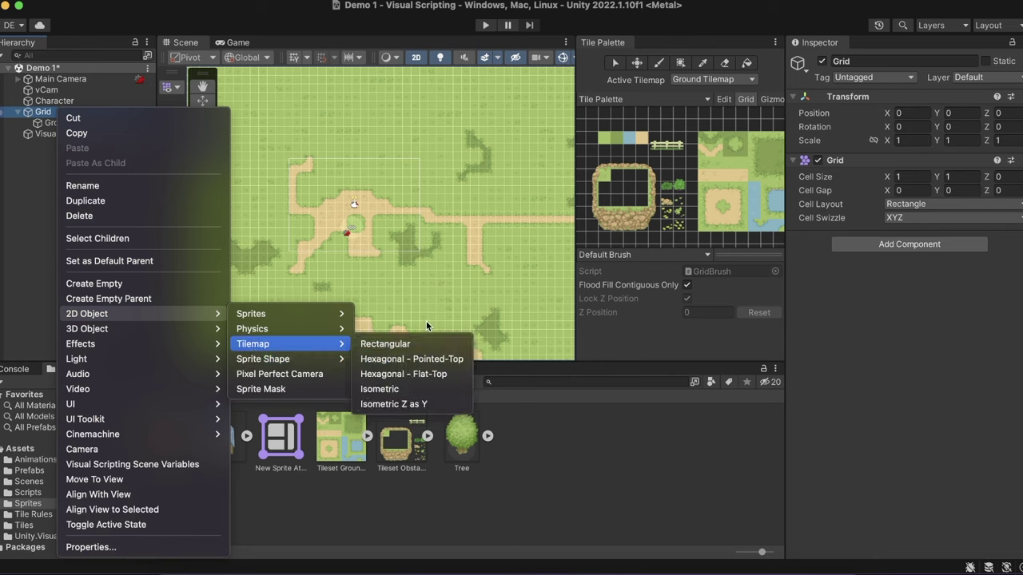
click(427, 344)
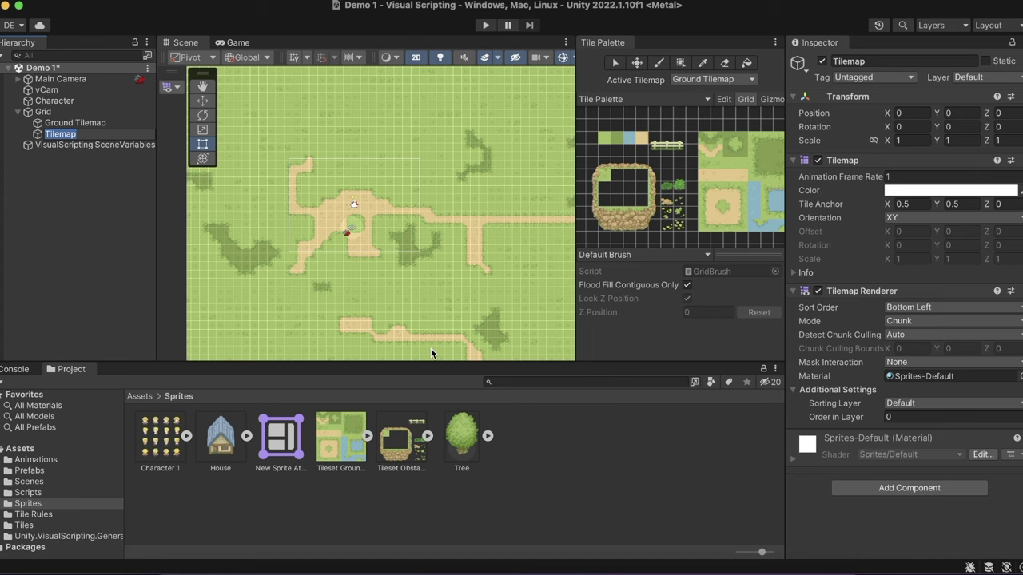
- Make the new Tilemap the active paint target and pick a stone-border tile block to paint
click(351, 214)
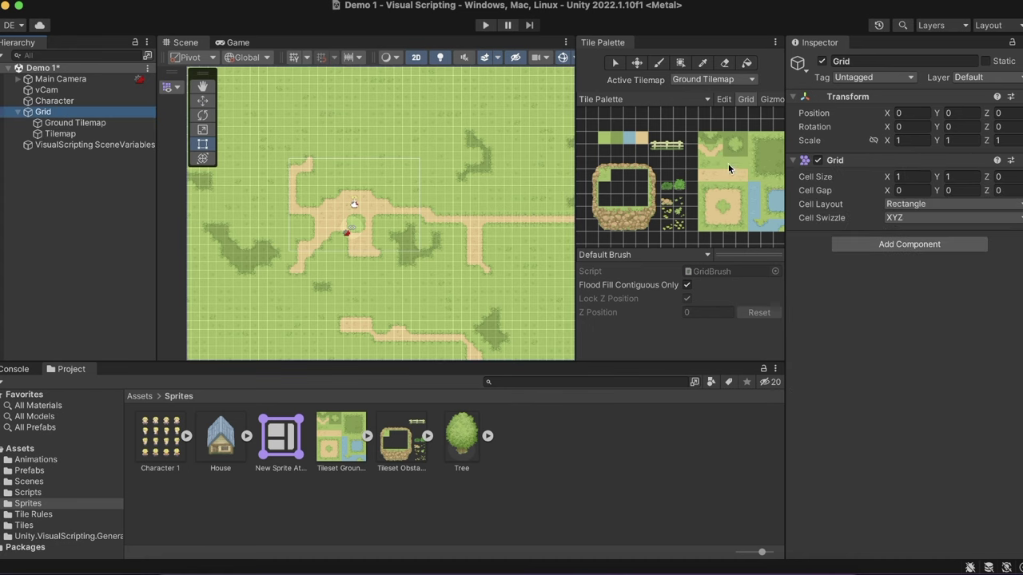
click(696, 80)
click(699, 94)
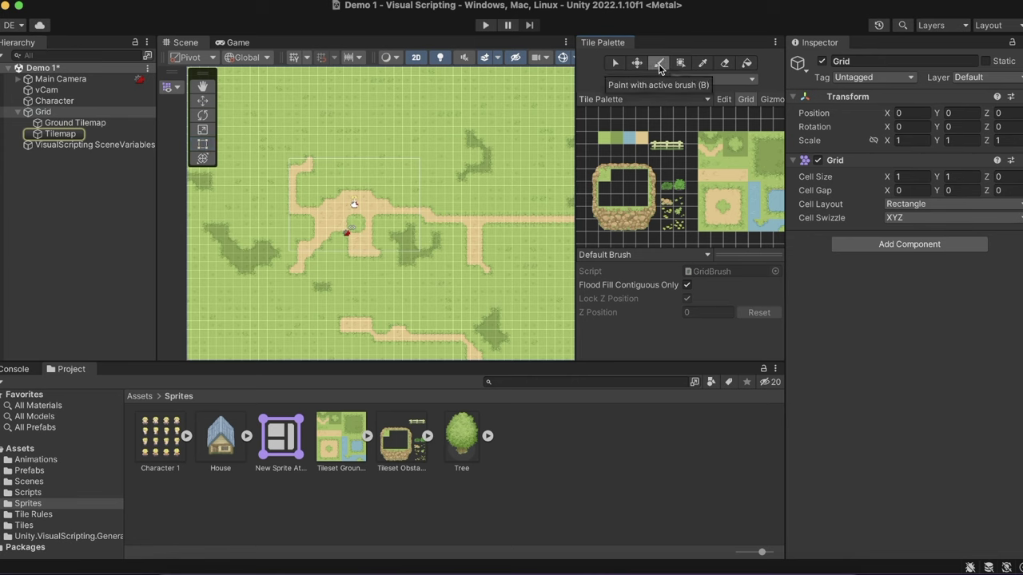
click(670, 203)
key(i)
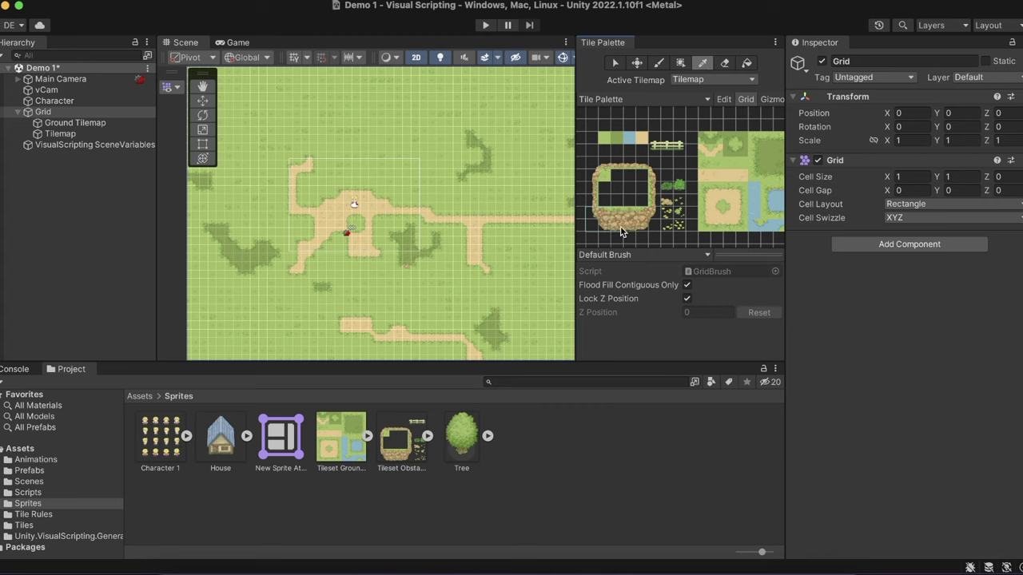
click(652, 232)
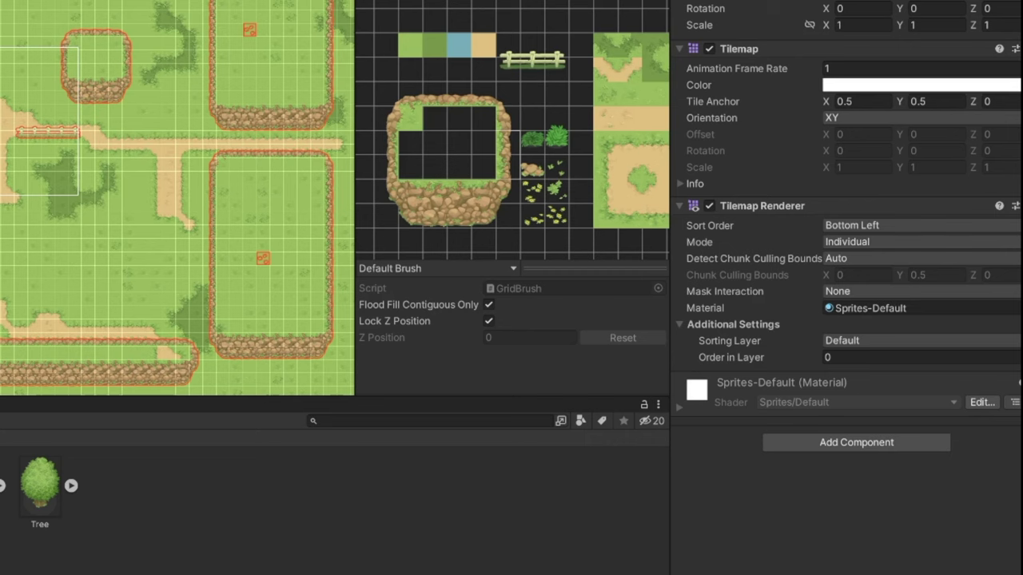
- Put the obstacle Tilemap on the Front sorting layer and move Water Tilemap below it
click(831, 343)
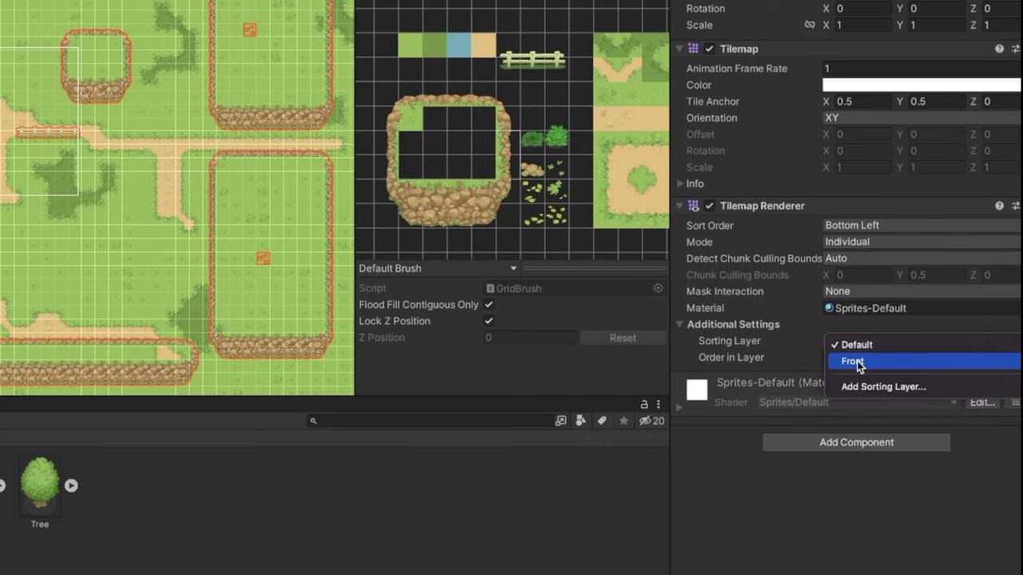
click(856, 358)
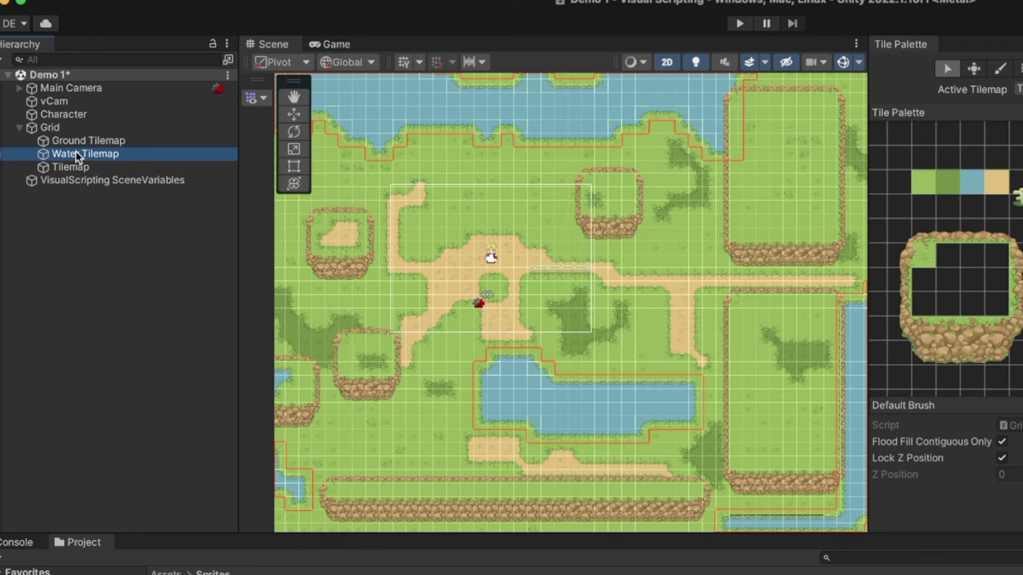
drag(80, 154, 74, 165)
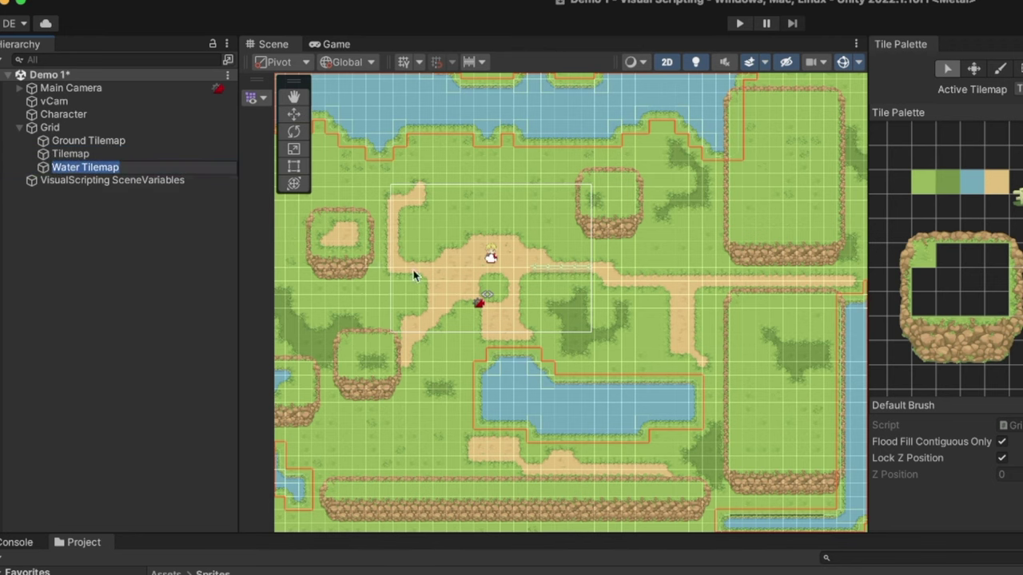
scroll(491, 280, down, 6)
scroll(498, 280, down, 2)
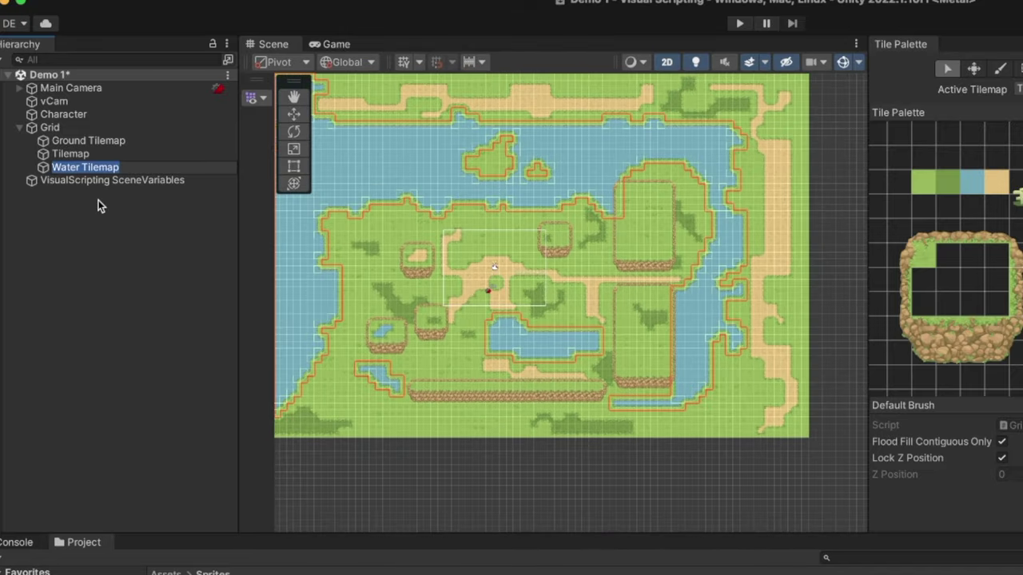
click(90, 171)
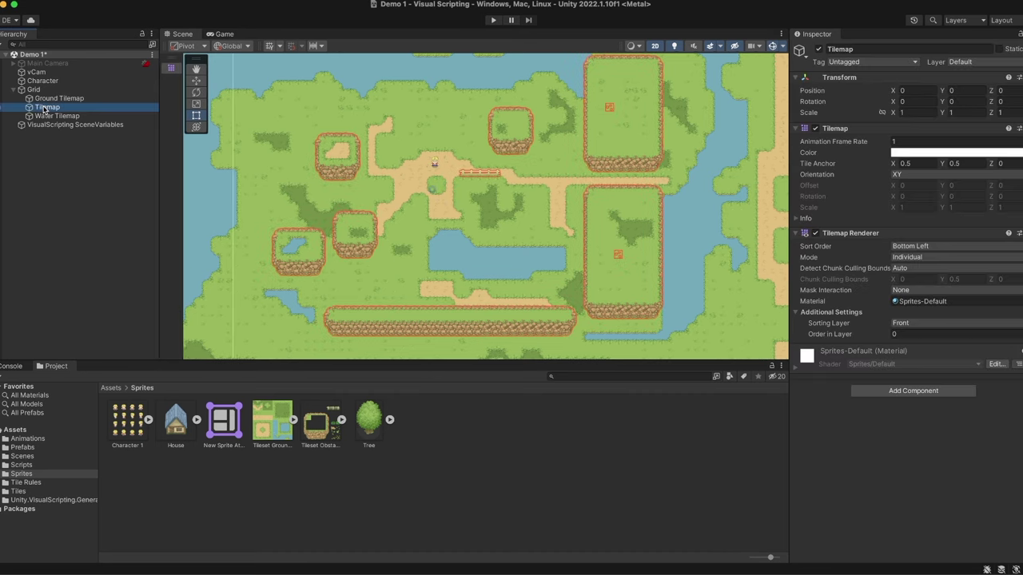
- Add a Tilemap Collider 2D to the obstacle Tilemap
click(894, 392)
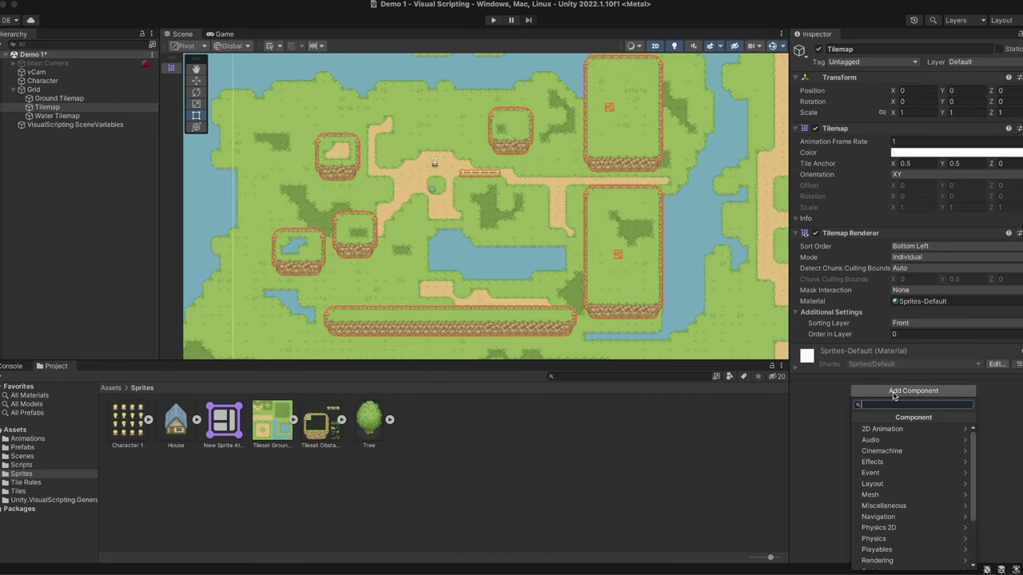
text(tile)
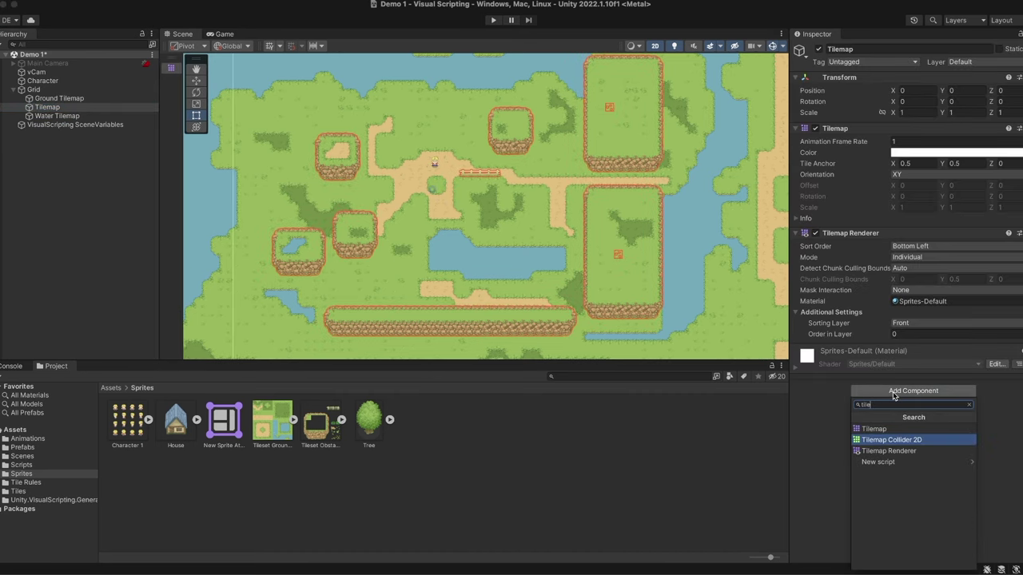
click(904, 439)
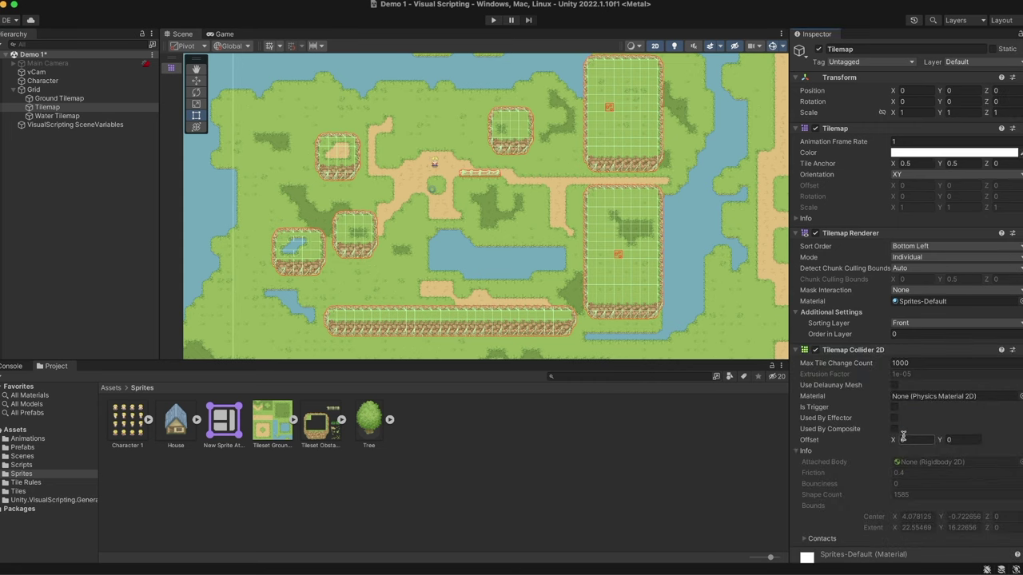
scroll(356, 242, up, 10)
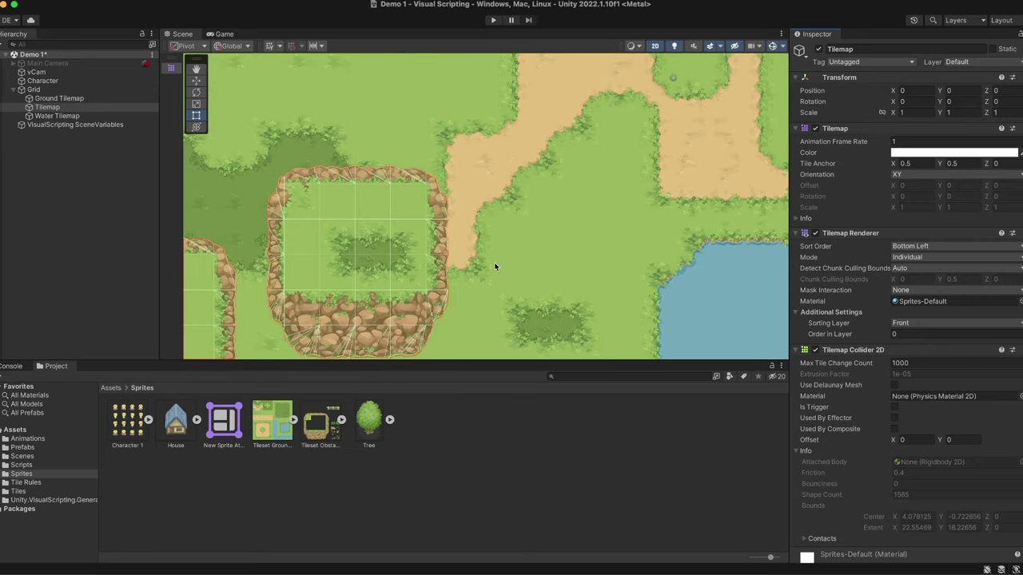
scroll(894, 479, down, 3)
- Add a Composite Collider 2D, set the Rigidbody 2D Body Type to Static, and tick Used By Composite
click(893, 554)
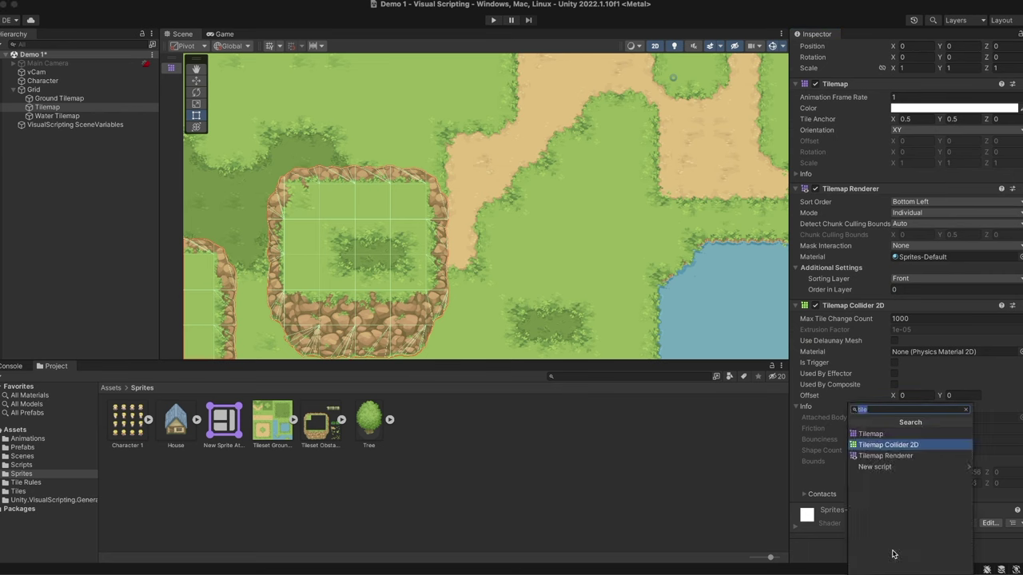
text(com)
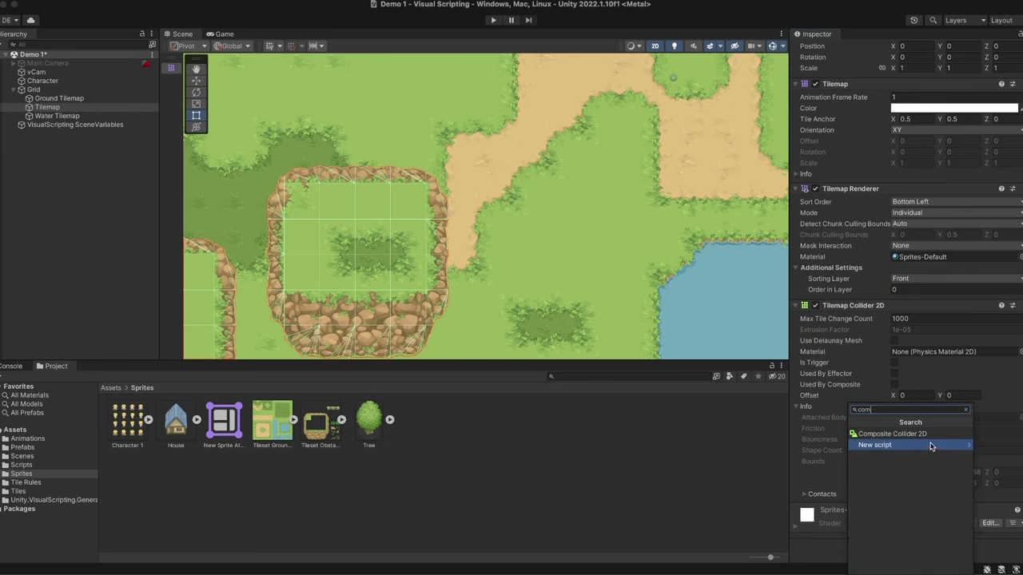
click(932, 434)
scroll(933, 432, down, 3)
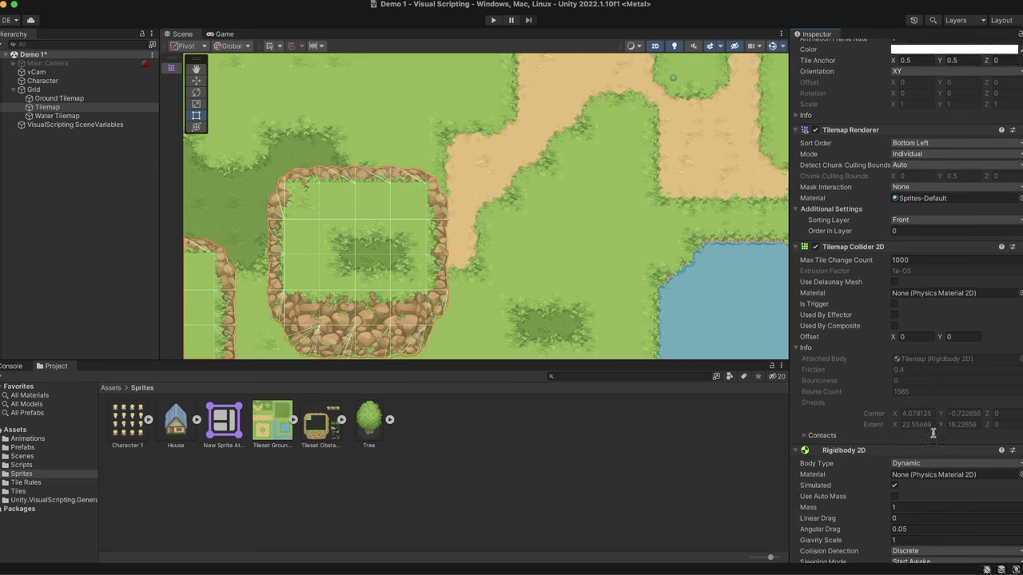
scroll(932, 432, down, 5)
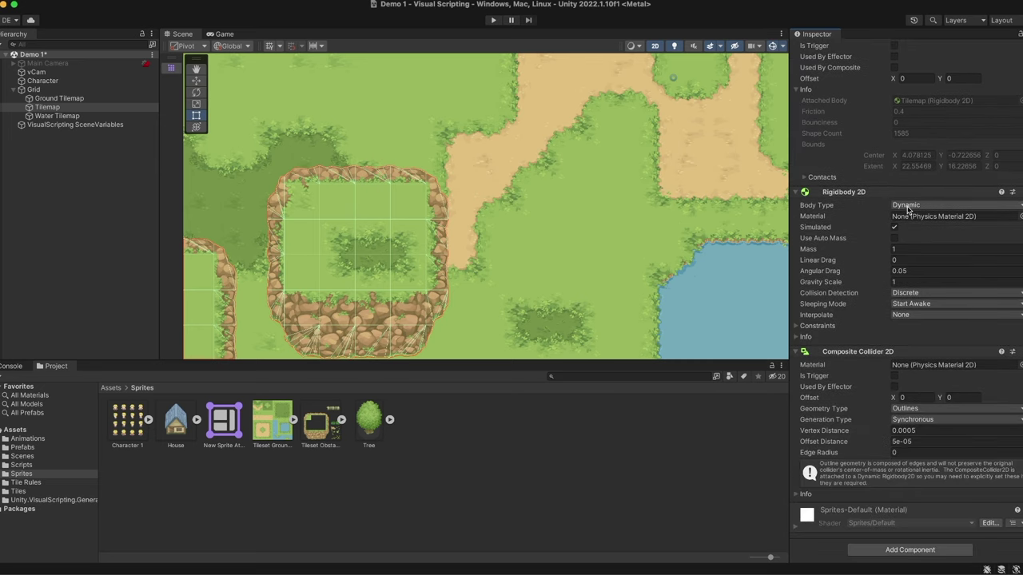
click(908, 207)
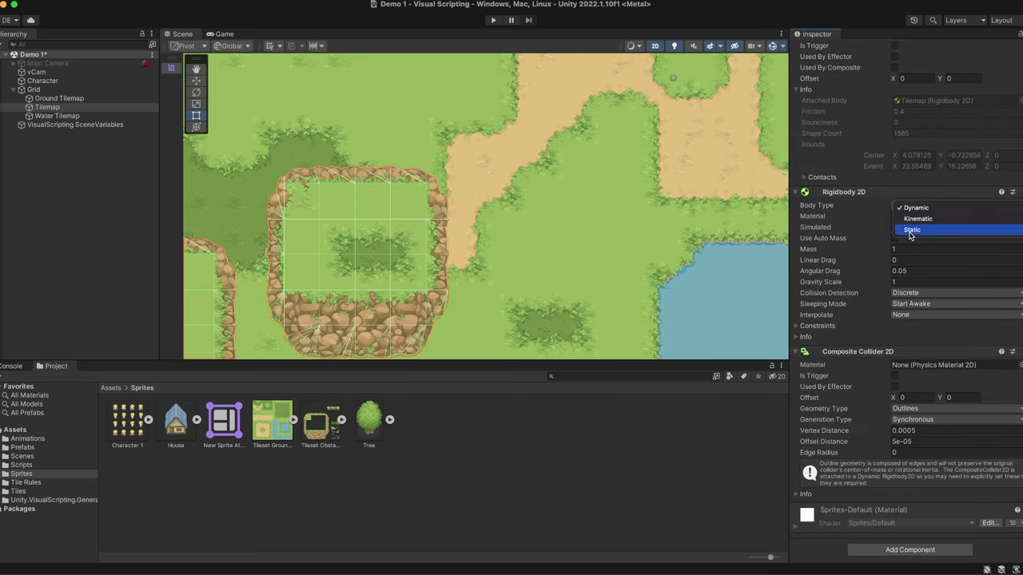
click(911, 230)
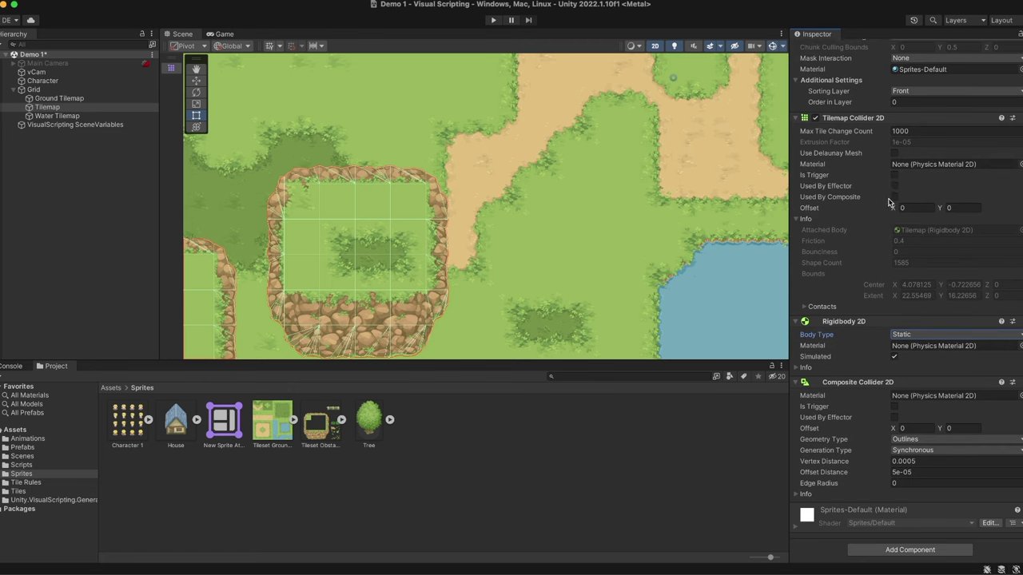
click(893, 198)
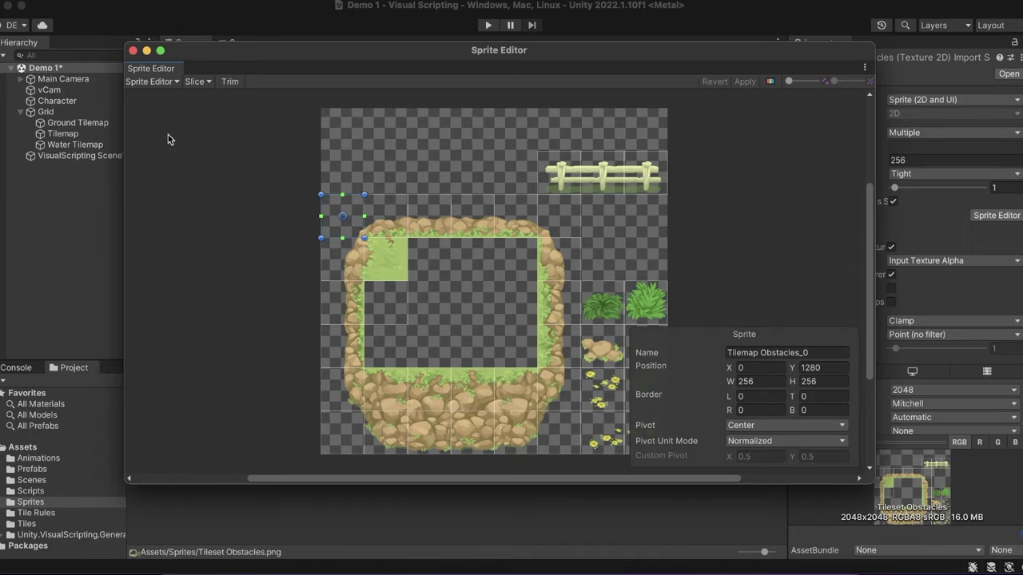
- In Custom Physics Shape mode, trim the middle fence outline and raise its corner to the fence top
click(157, 84)
click(167, 111)
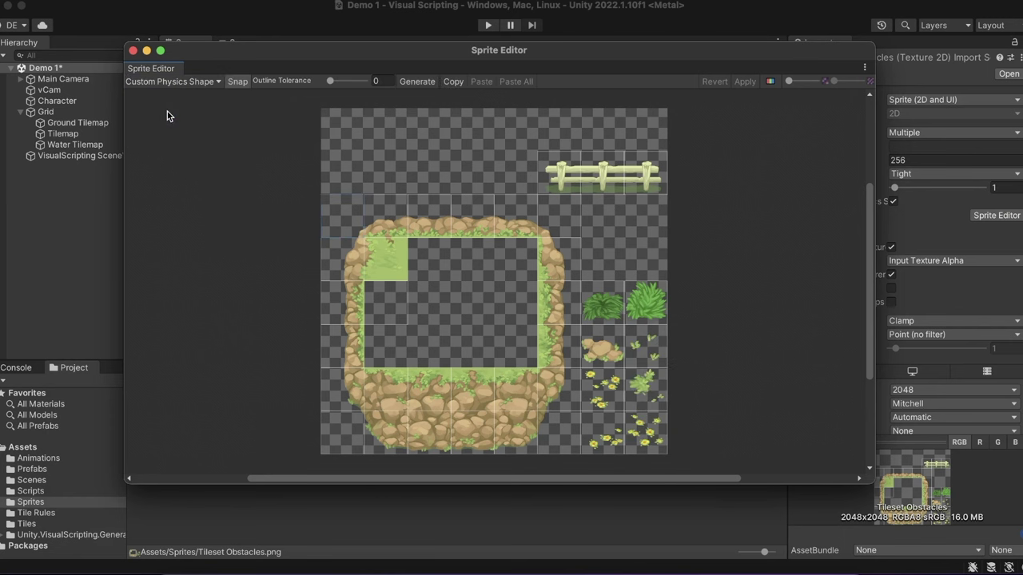
scroll(650, 149, up, 5)
click(417, 81)
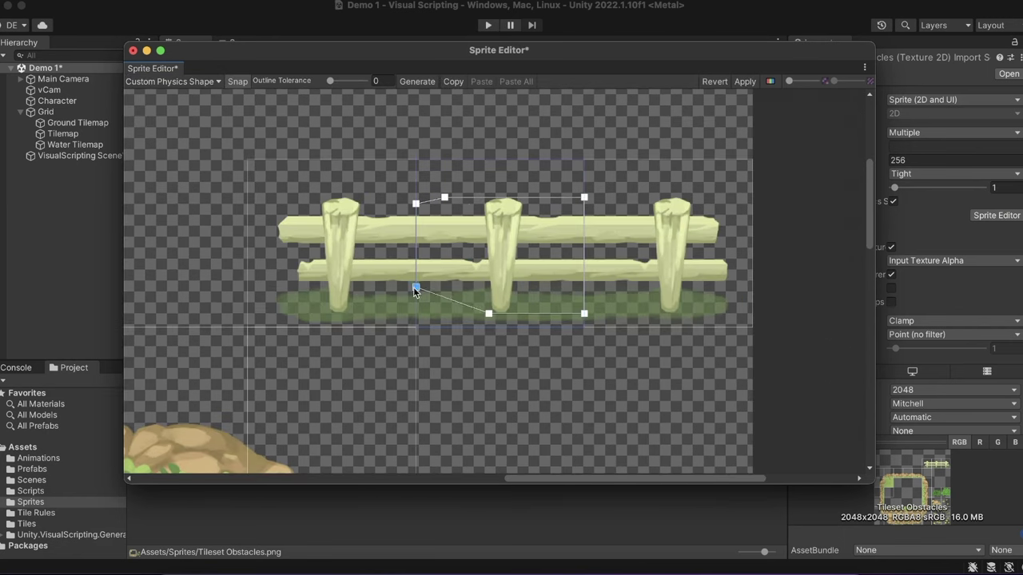
click(584, 327)
key(Delete)
click(444, 197)
key(Delete)
drag(416, 203, 396, 197)
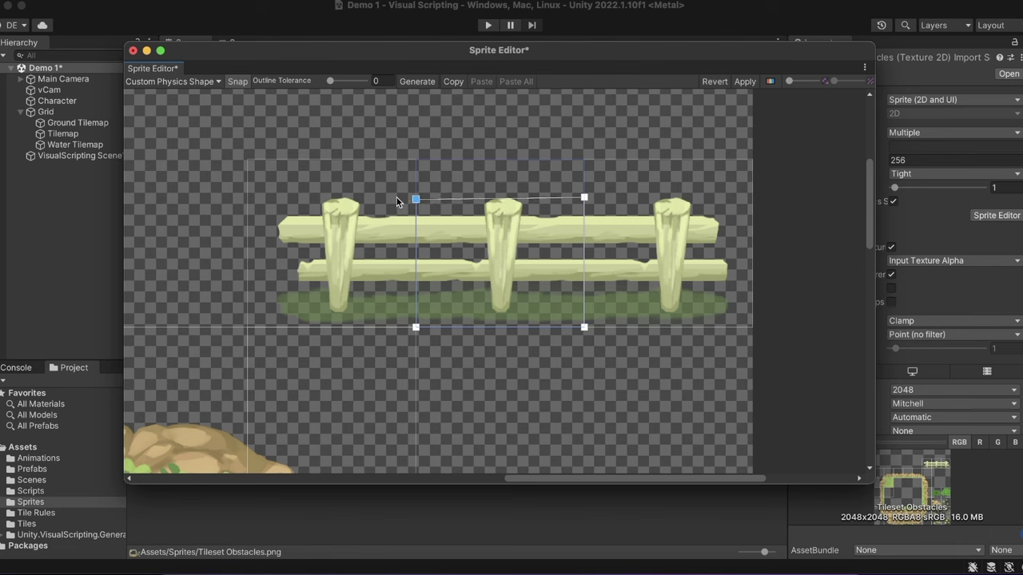
- Copy the middle fence's physics shape onto the left fence cell and align its corner
click(450, 82)
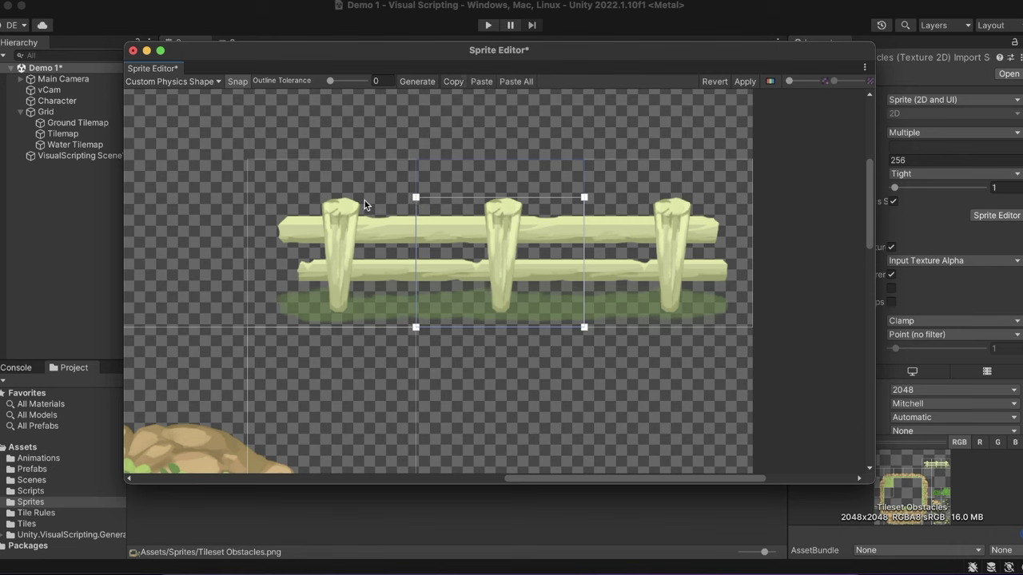
click(458, 114)
click(482, 81)
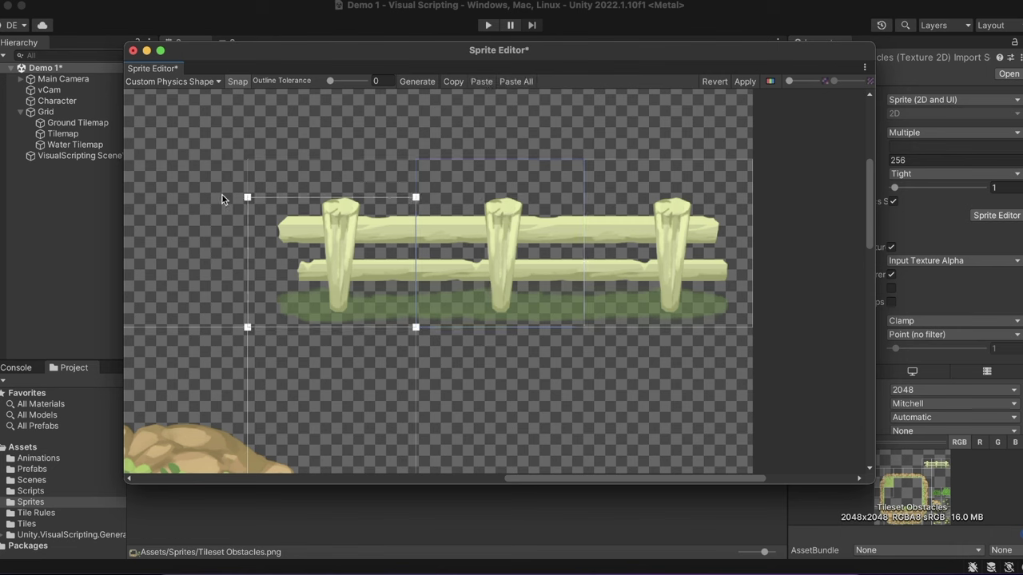
drag(249, 201, 278, 201)
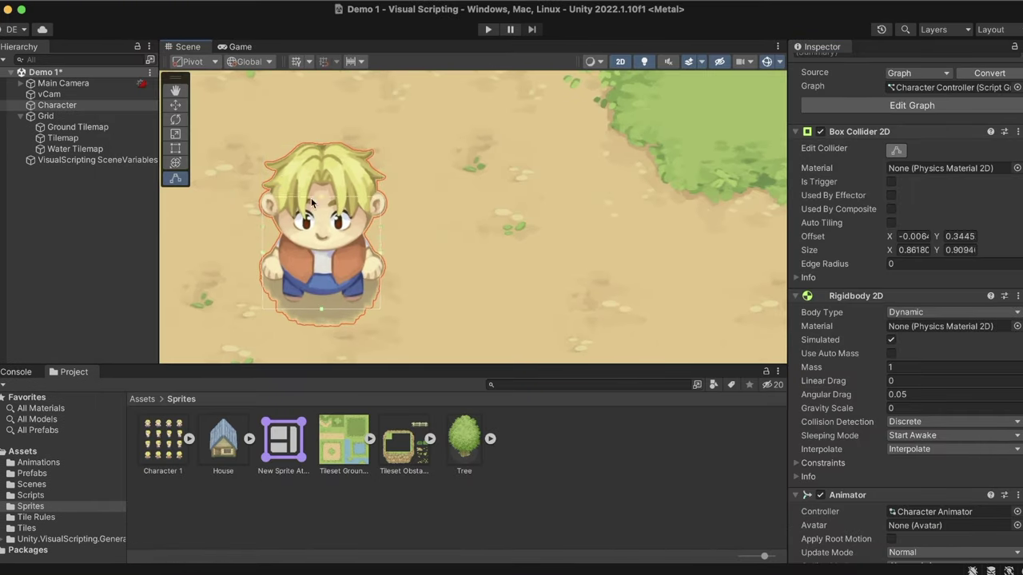
- Put the Character on the Front sorting layer
click(896, 150)
scroll(929, 160, up, 5)
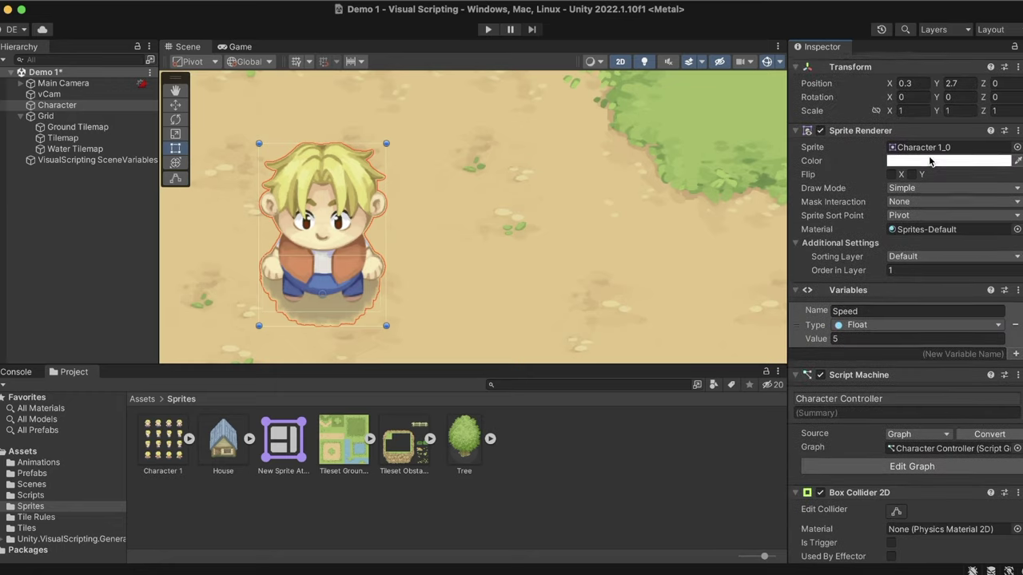
click(911, 254)
click(911, 272)
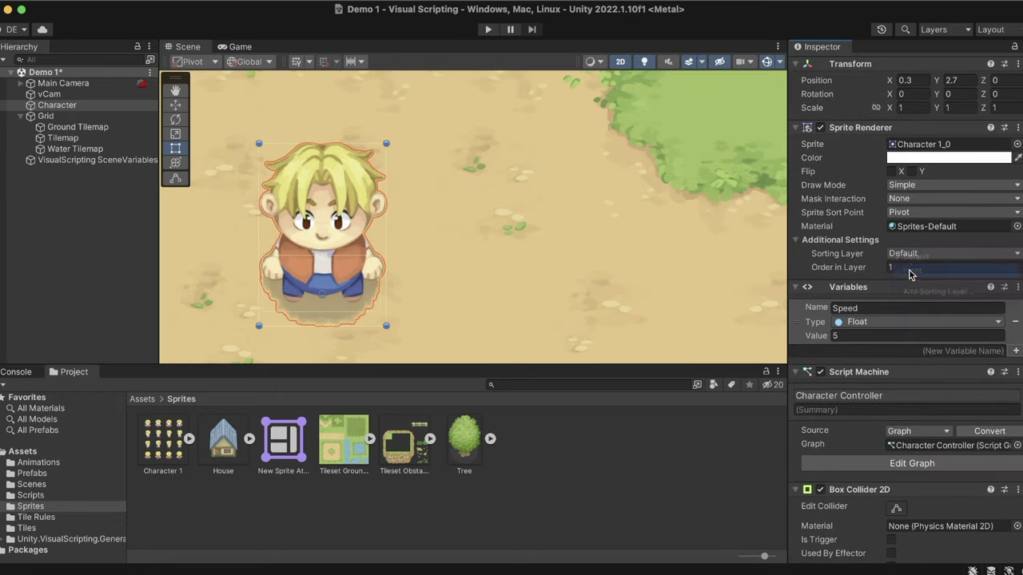
click(910, 268)
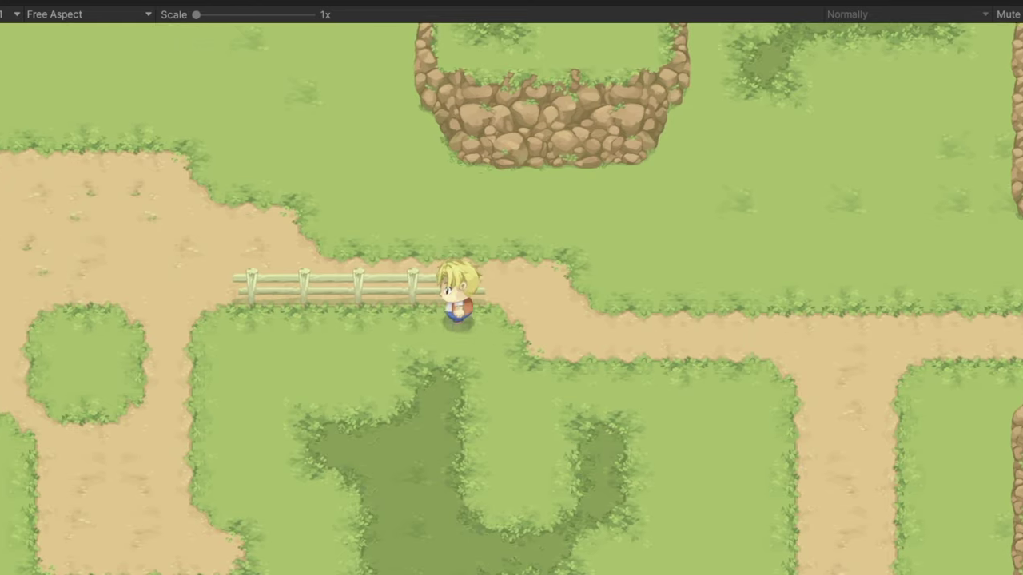
- Walk the character around, along and past the fence with the arrow keys to test collisions
key(Up)
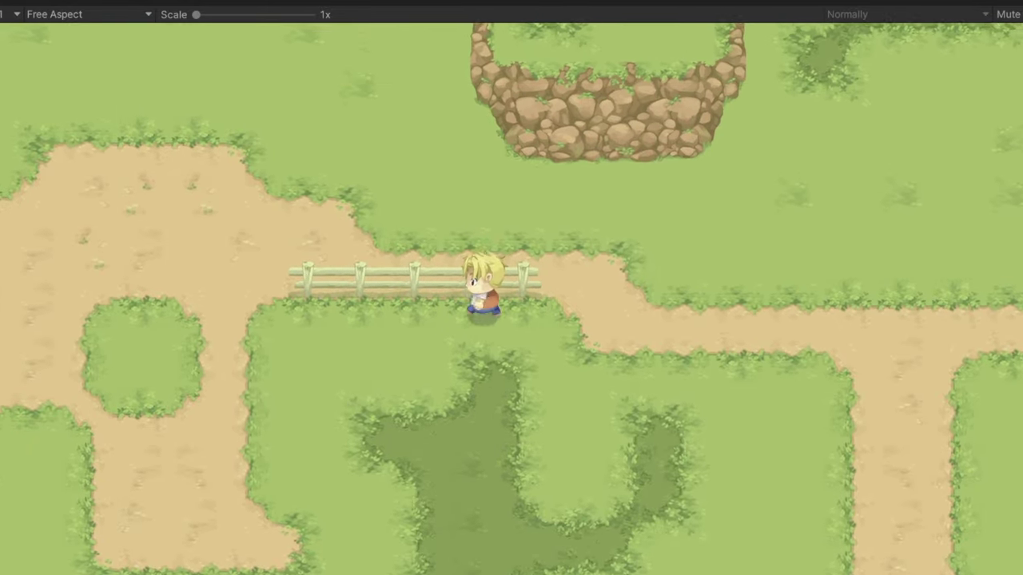
key(Left)
key(Right)
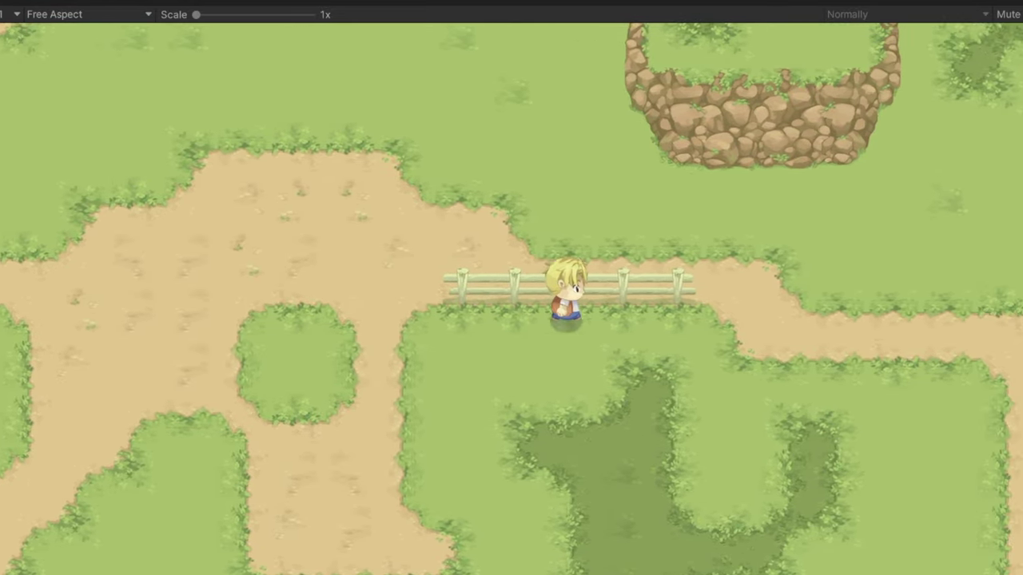
key(Down)
key(Left)
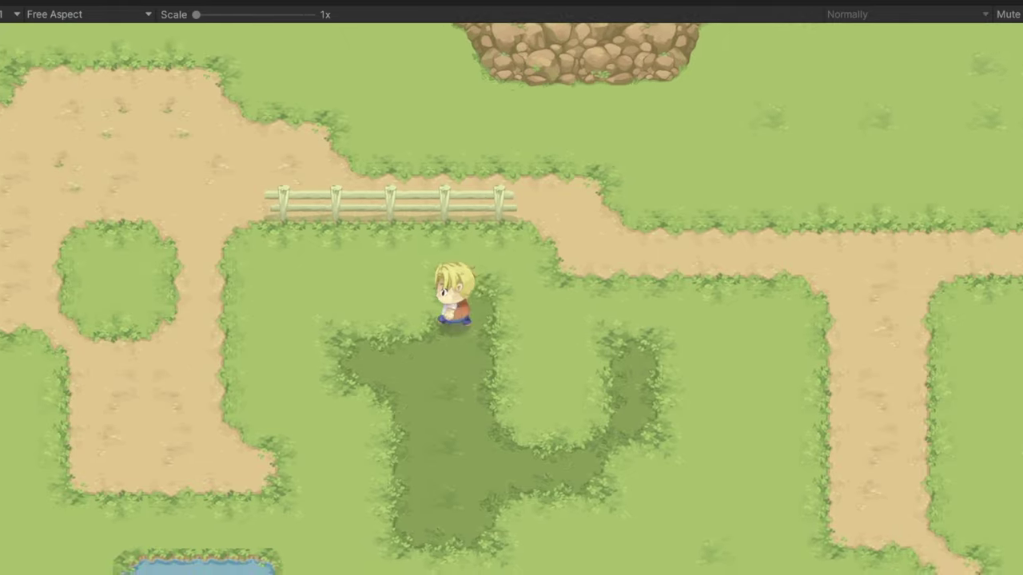
key(Up)
key(Left)
key(Left)
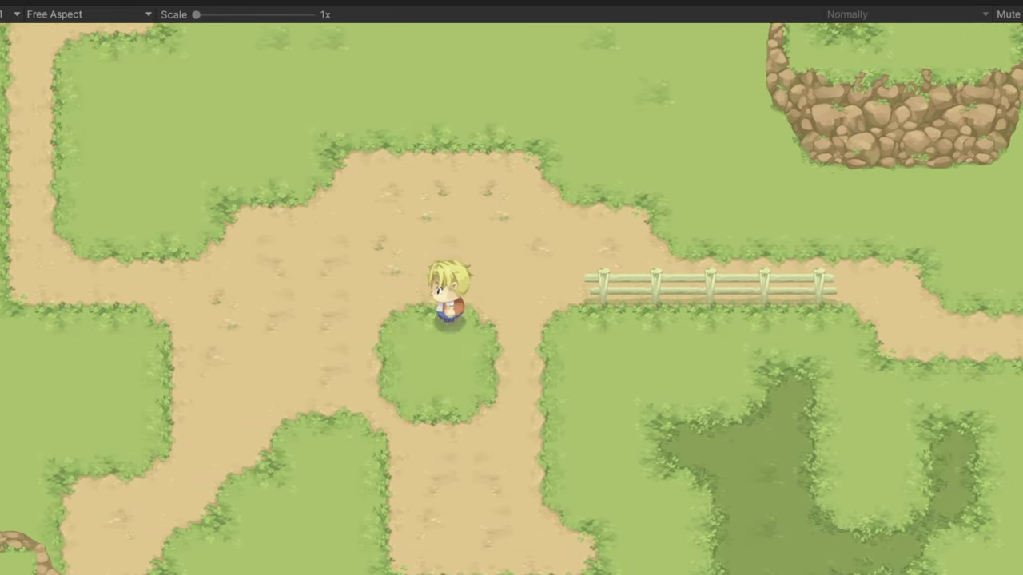
key(Right)
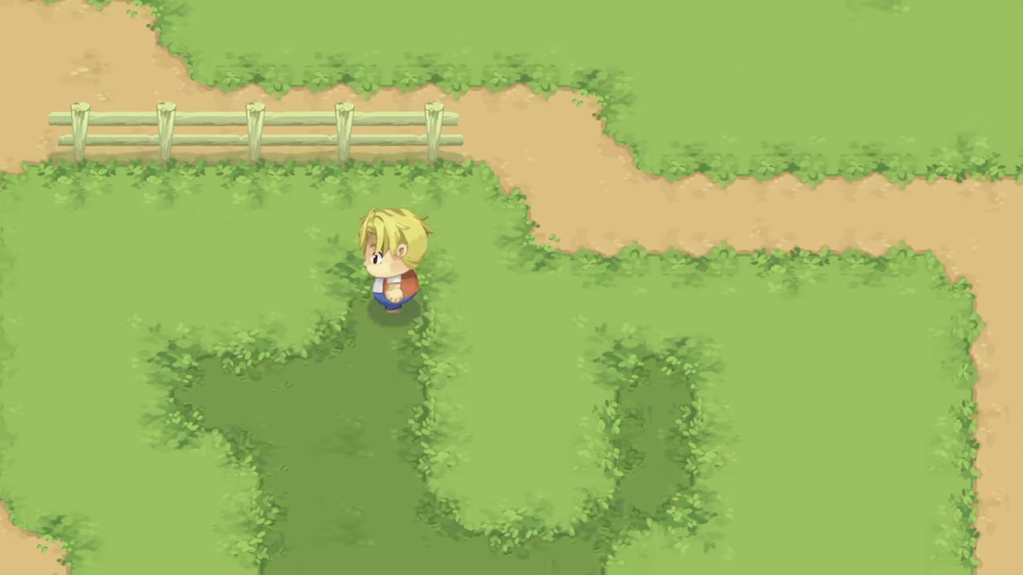
key(Up)
key(Left)
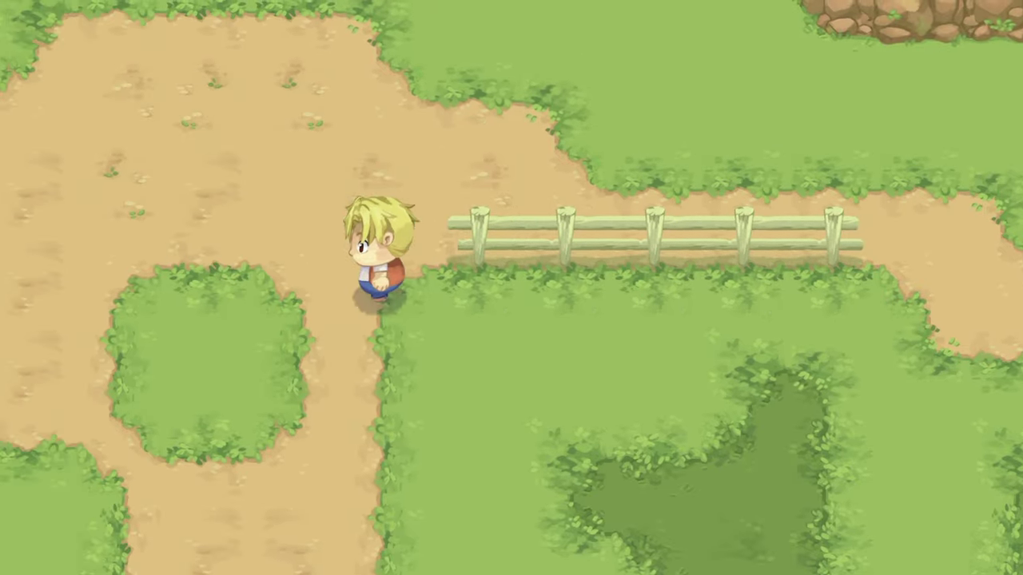
key(Up)
key(Right)
key(Down)
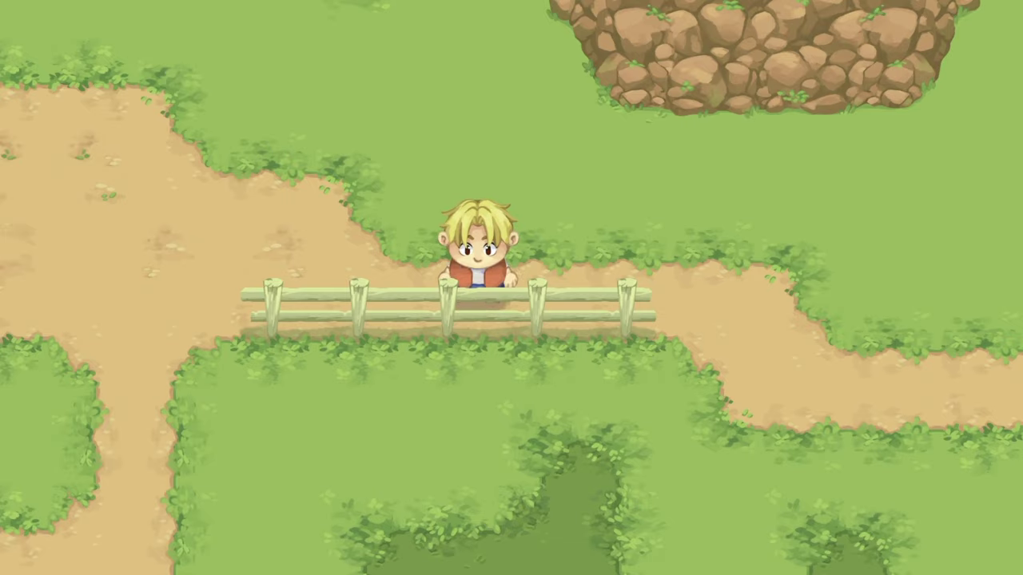
key(Right)
key(Down)
key(Down)
key(Left)
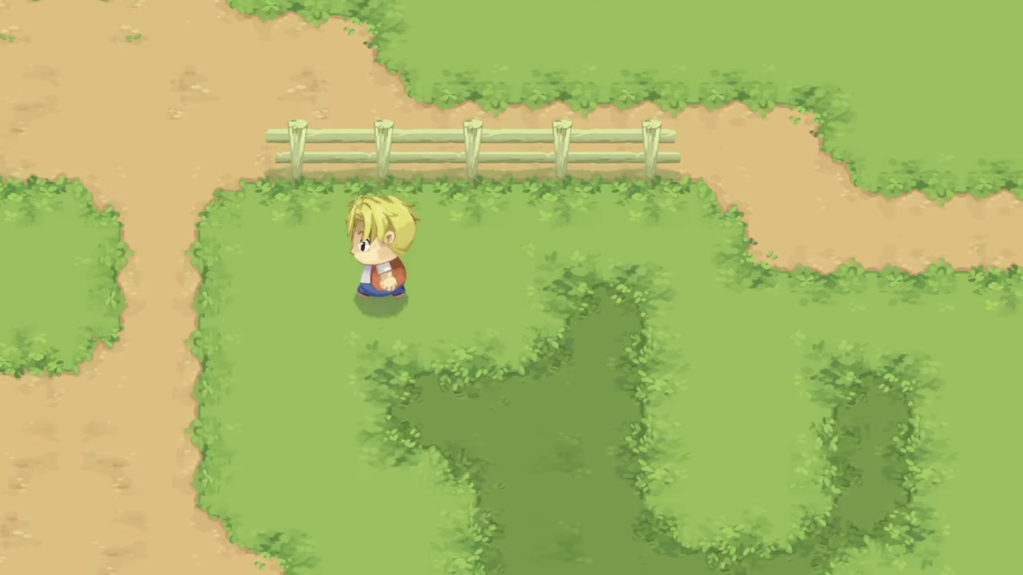
key(Up)
key(Up)
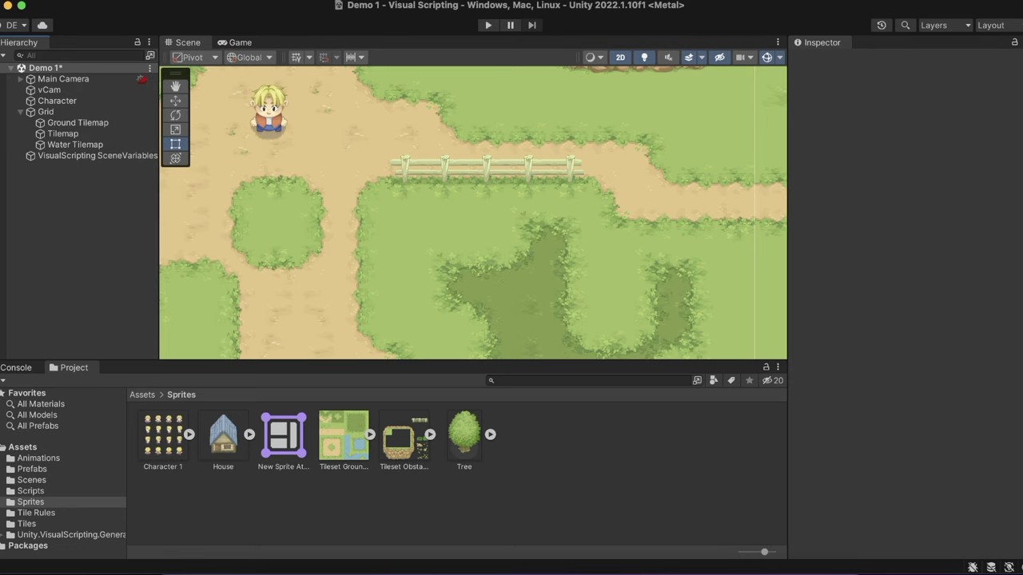
- Set the Graphics Transparency Sort Mode to Custom Axis with a sort axis of (0, 1, 0)
click(92, 0)
click(101, 451)
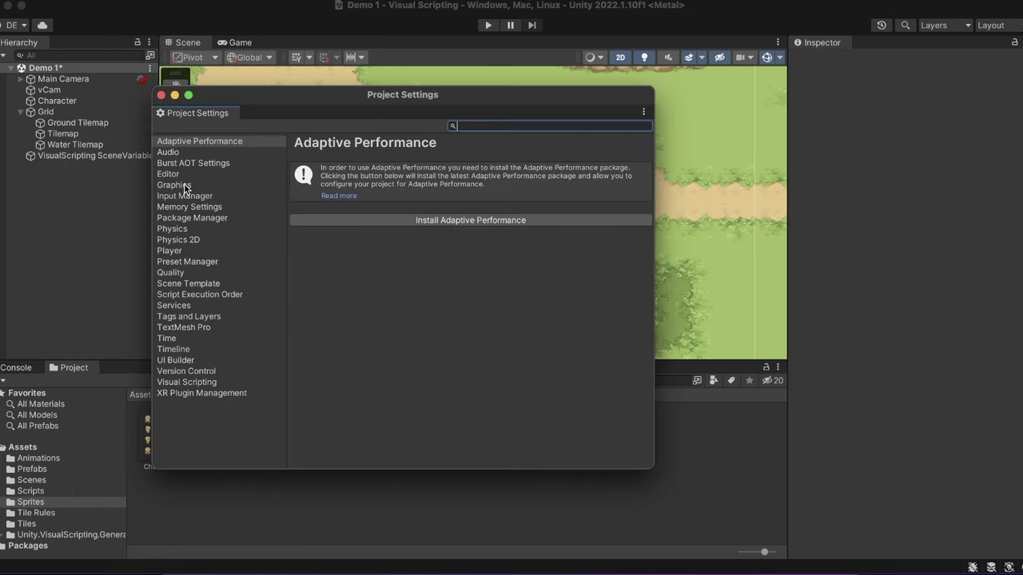
click(184, 185)
click(498, 206)
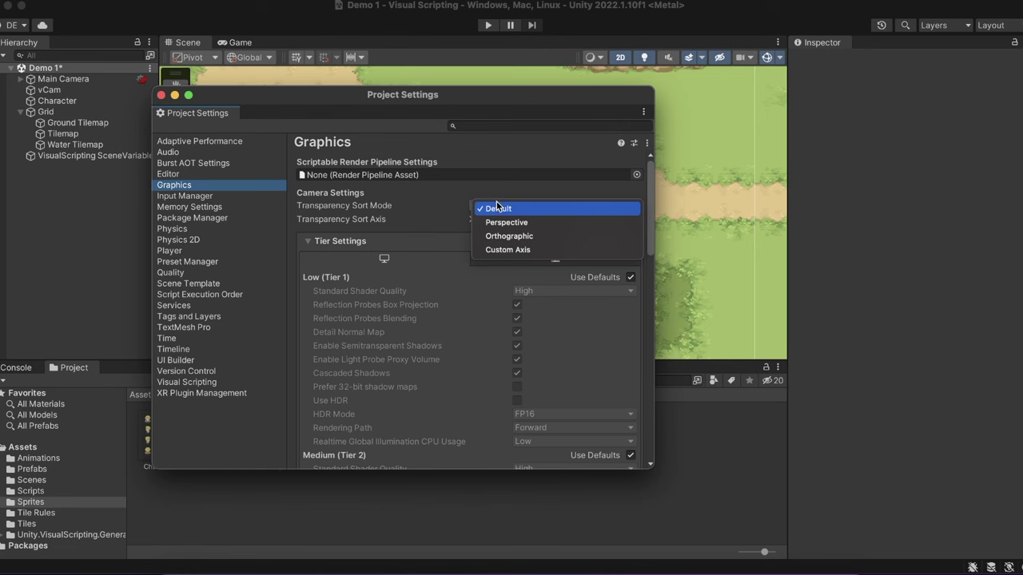
click(505, 250)
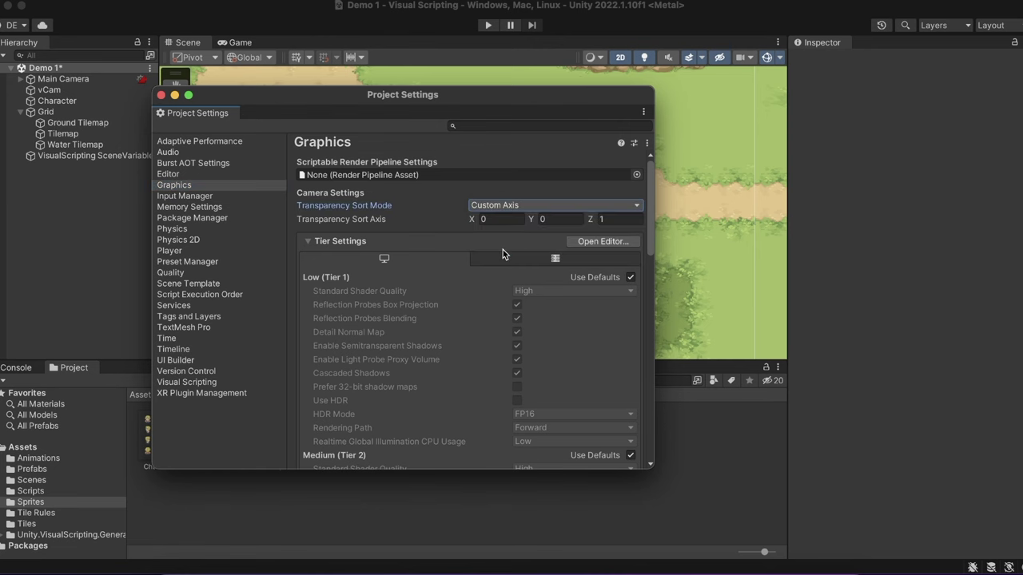
click(544, 221)
text(1)
click(613, 221)
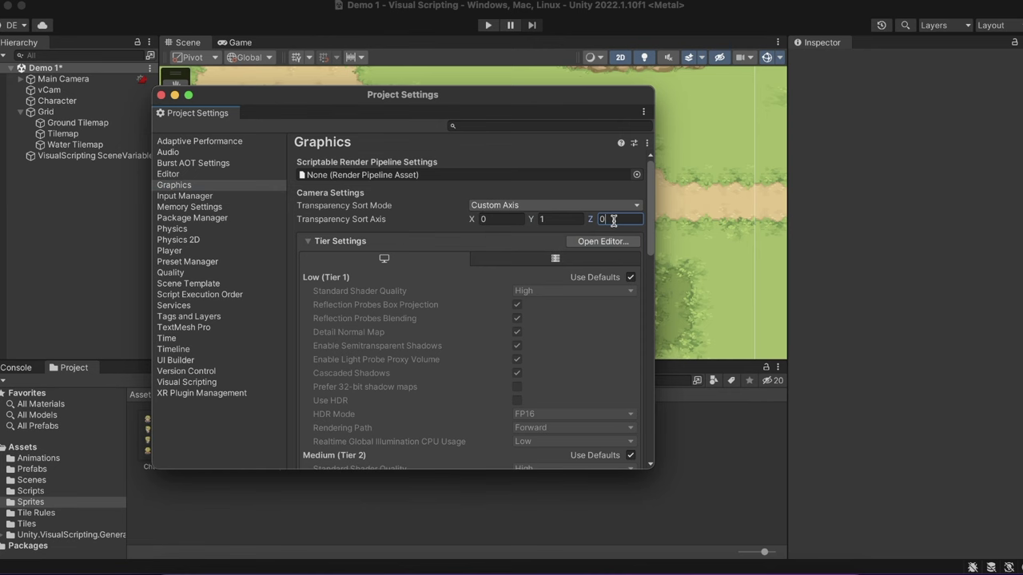
click(161, 94)
- Set the obstacle Tilemap's Tilemap Renderer Mode to Individual
click(72, 135)
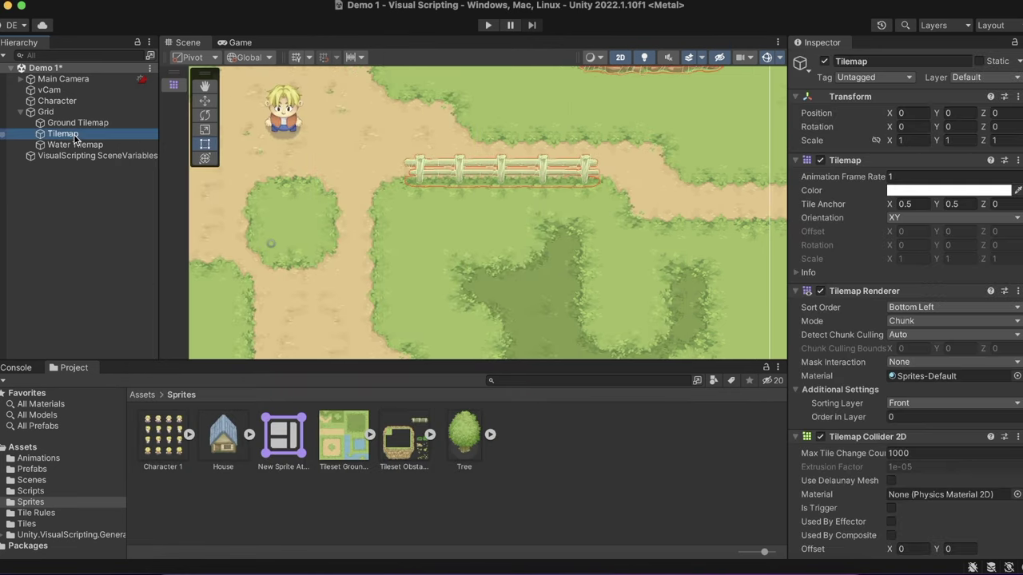
click(948, 321)
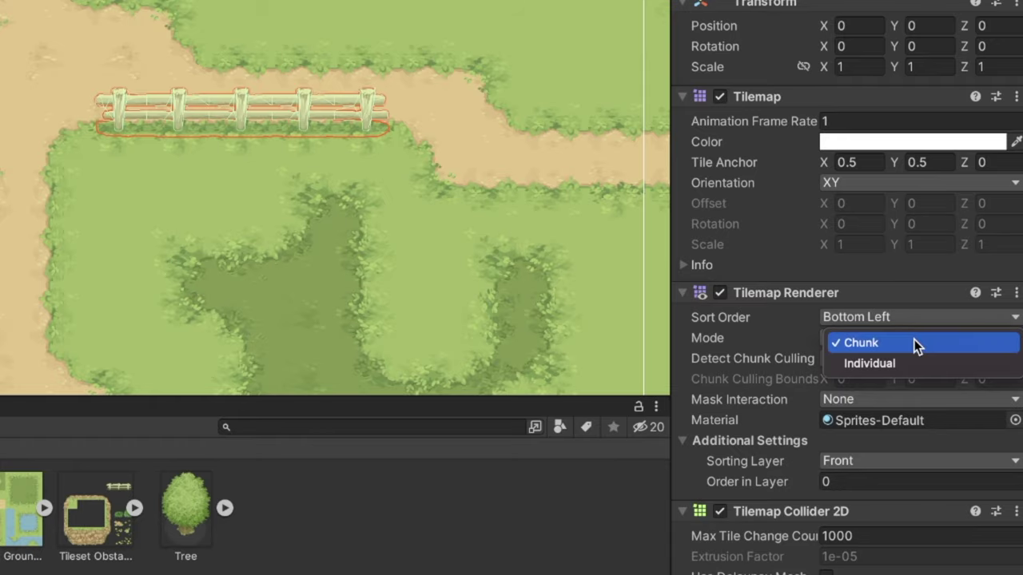
click(912, 362)
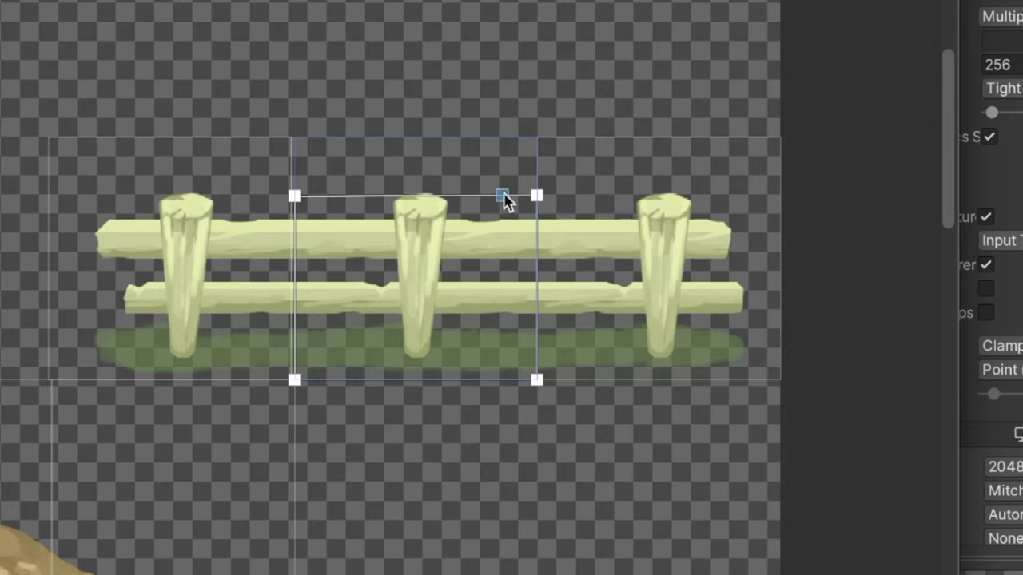
- Drag Tileset Obstacles_4's top outline corners down to the lower rail and set its pivot to BottomCenter
drag(535, 198, 537, 277)
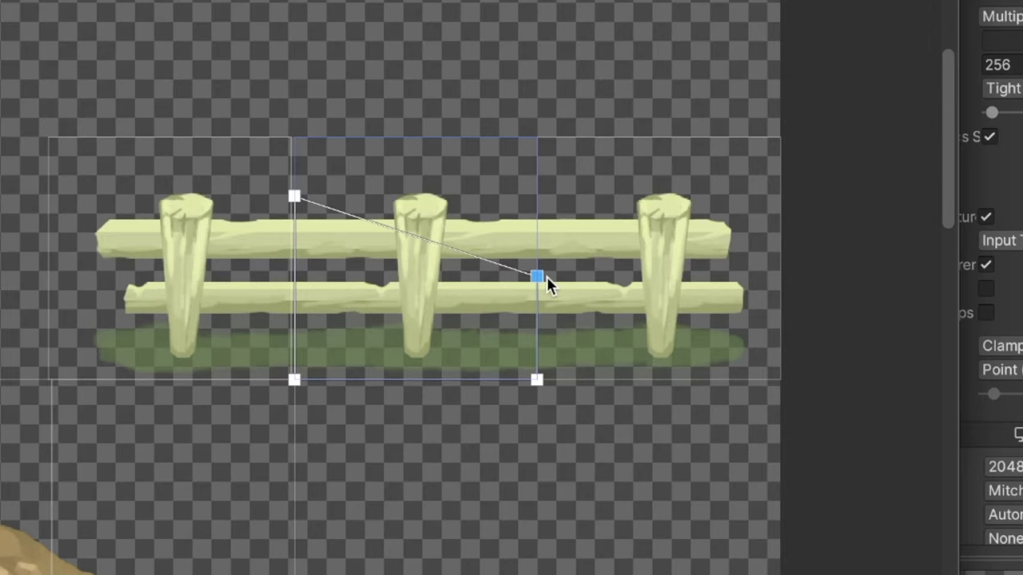
drag(293, 197, 279, 278)
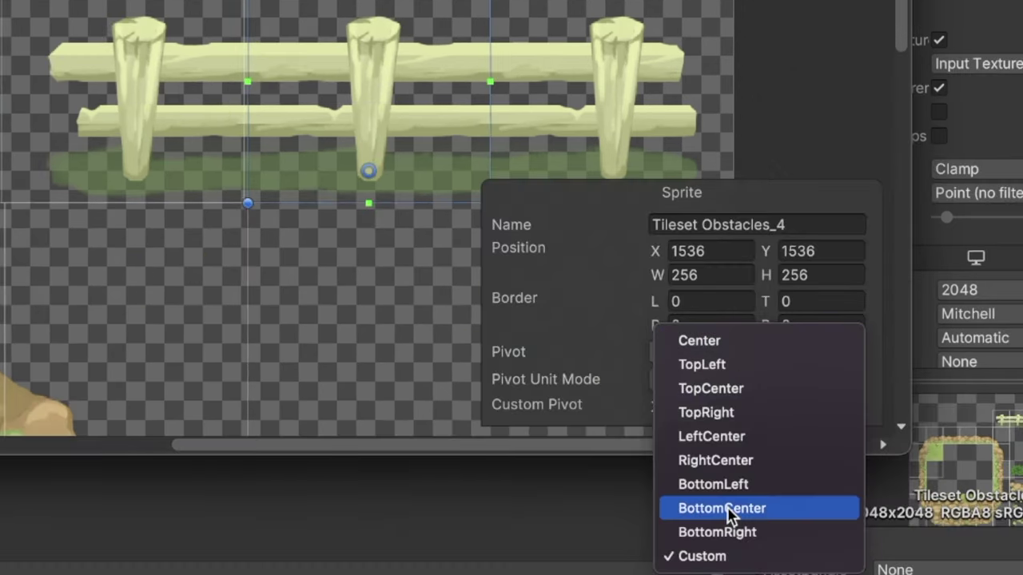
click(731, 508)
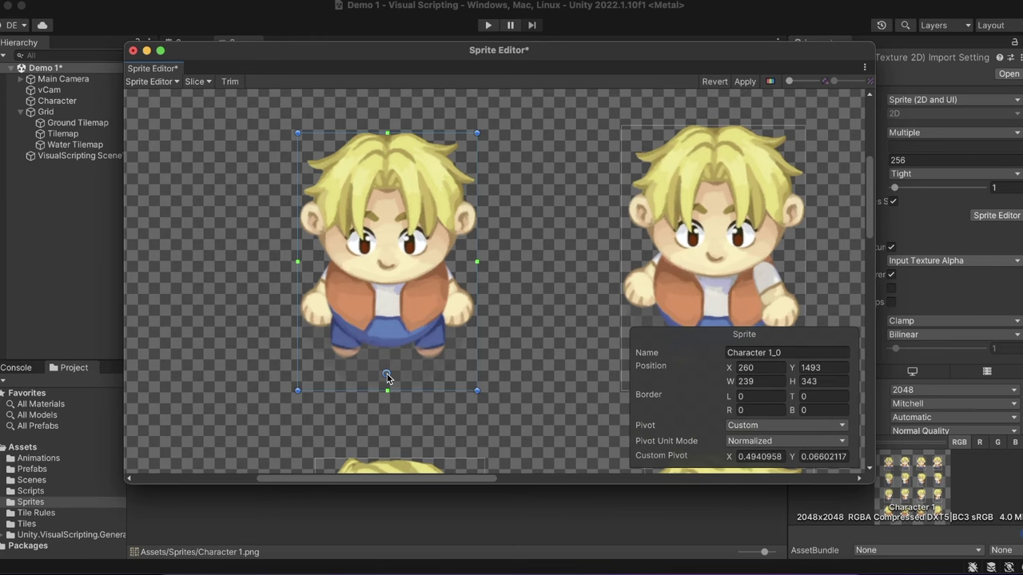
- Nudge the fence sprite's pivot, then change Character's Sprite Sort Point from Center to Pivot
drag(389, 374, 387, 354)
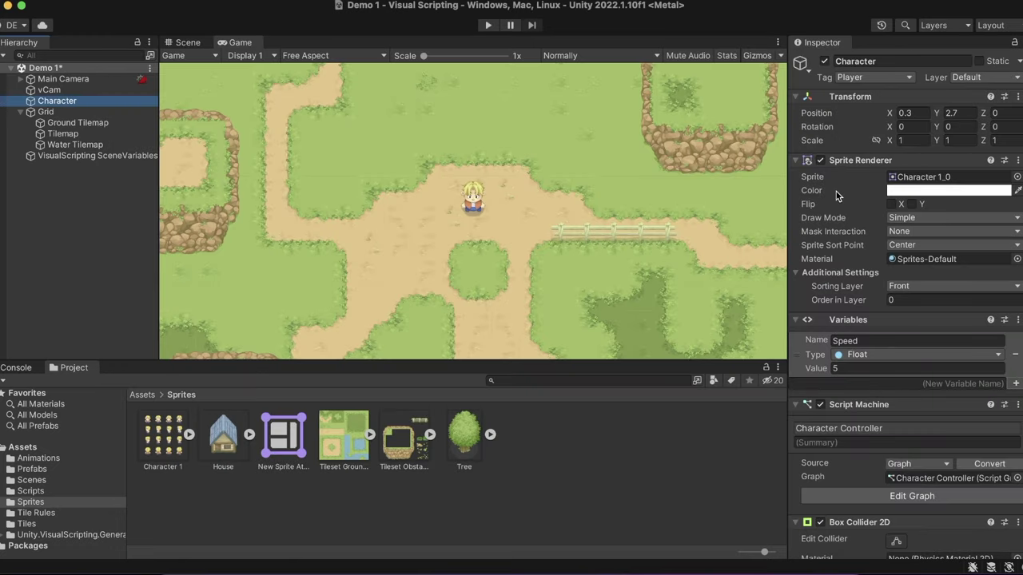
click(891, 245)
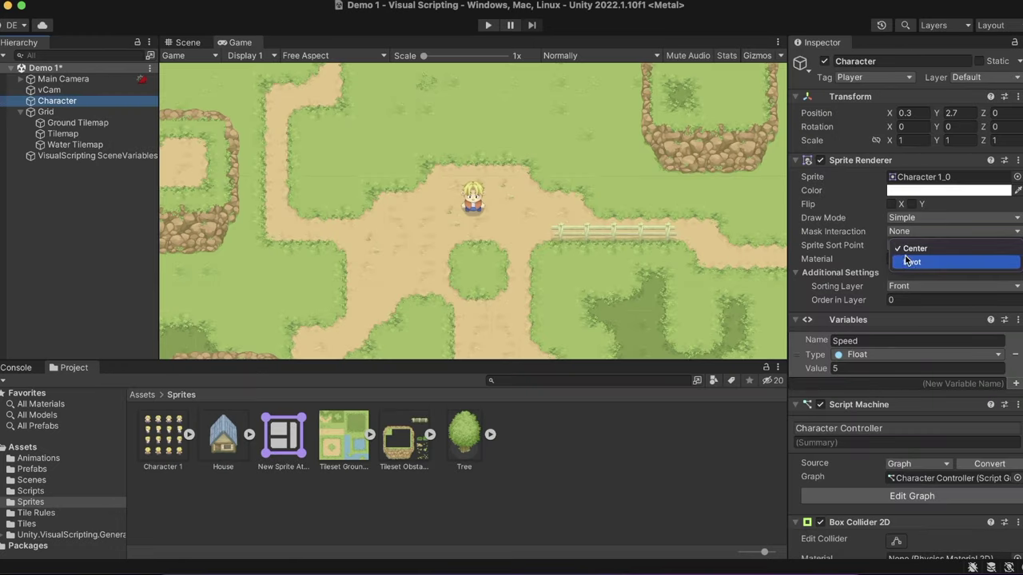
click(910, 262)
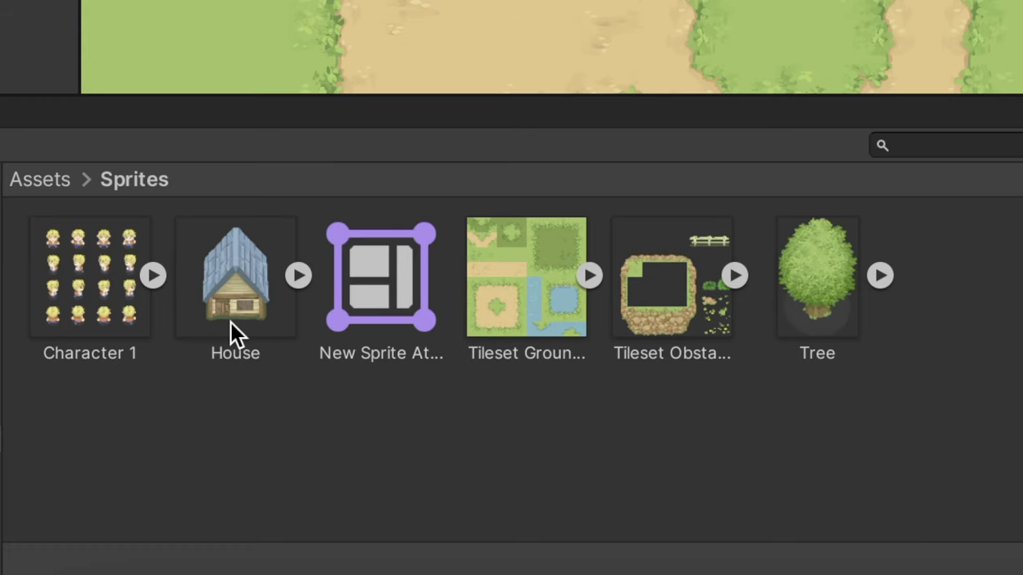
- Inspect the House sprite asset and its sub-sprite, then select the House sprite inside the prefab
click(251, 285)
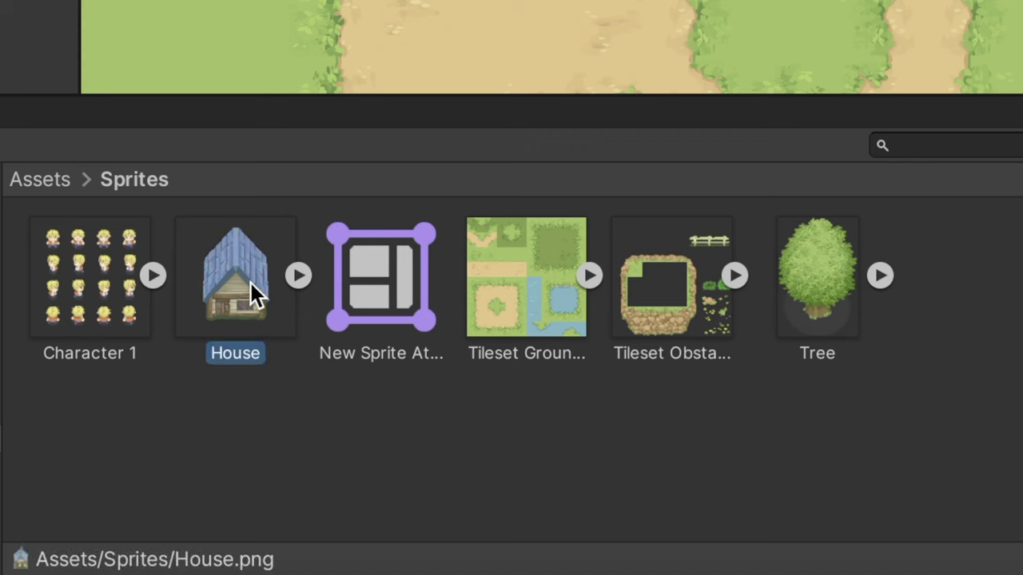
click(295, 280)
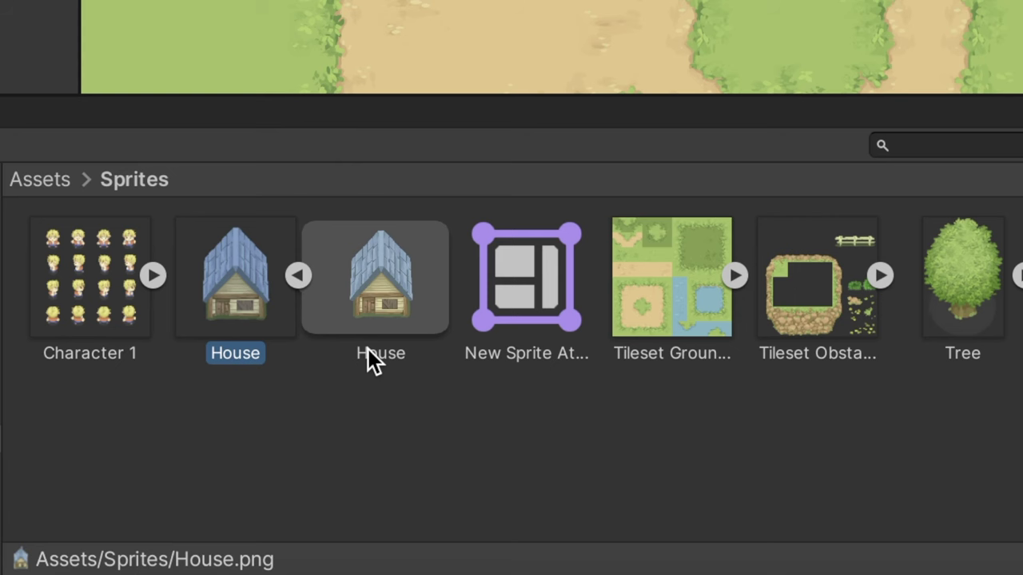
click(298, 276)
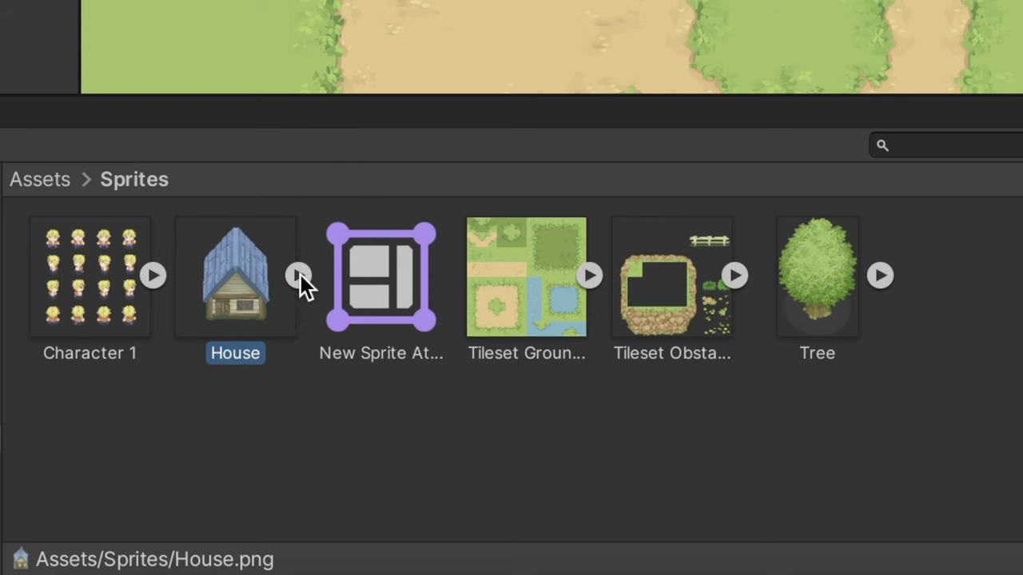
click(322, 391)
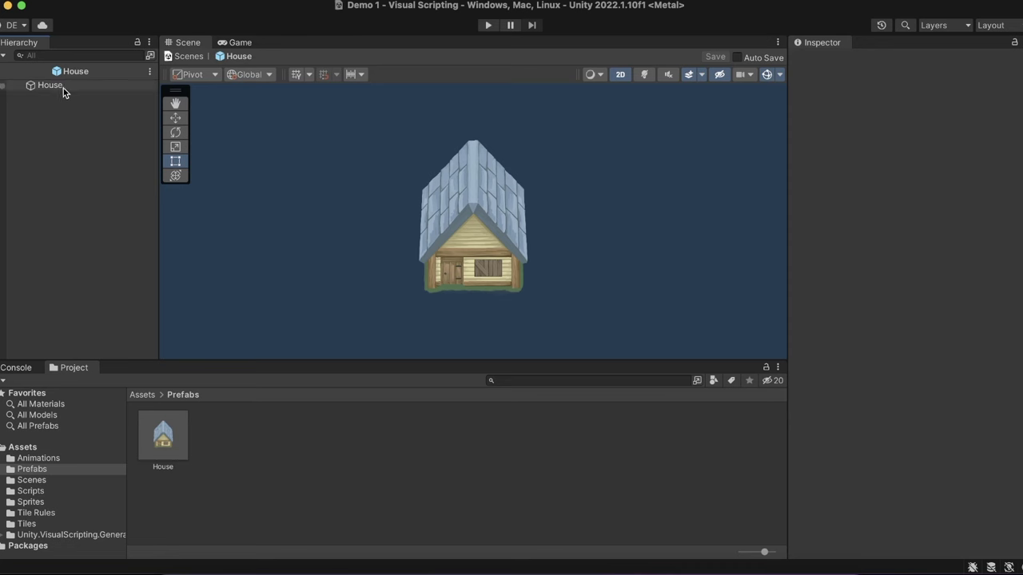
click(54, 84)
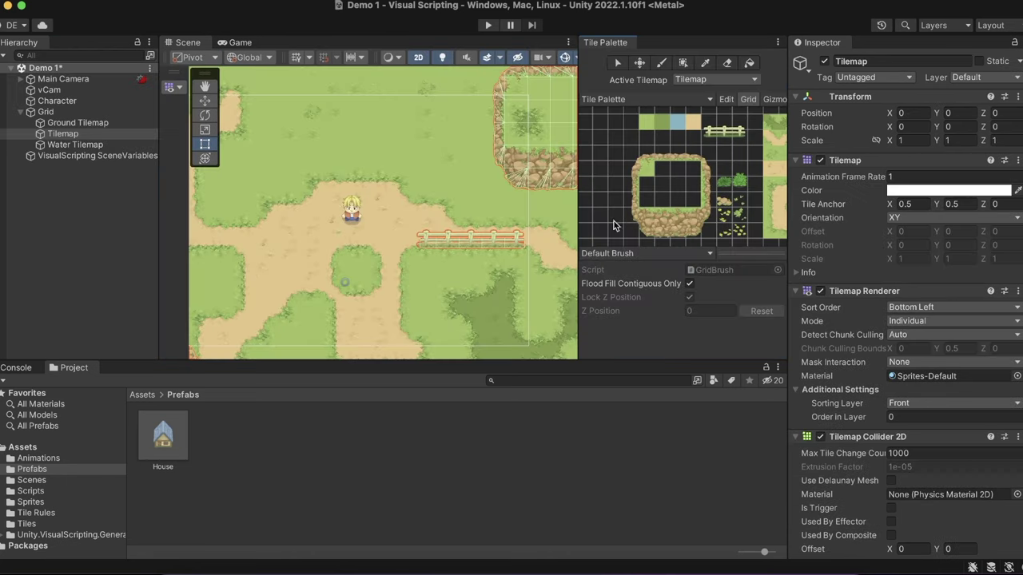
- Switch the Tile Palette to the GameObject Brush and assign the House prefab to Element 0
click(605, 253)
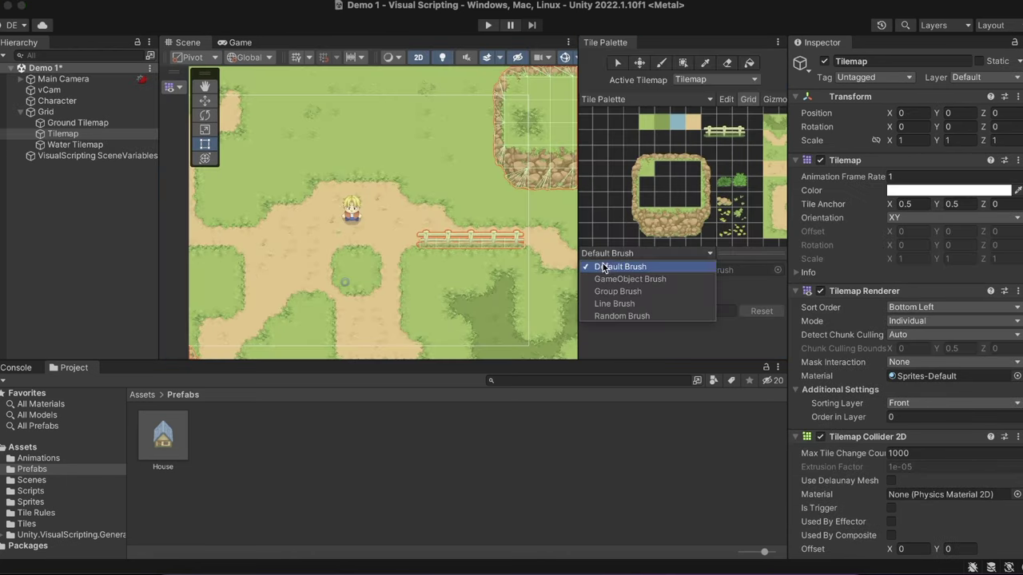
click(605, 277)
click(606, 301)
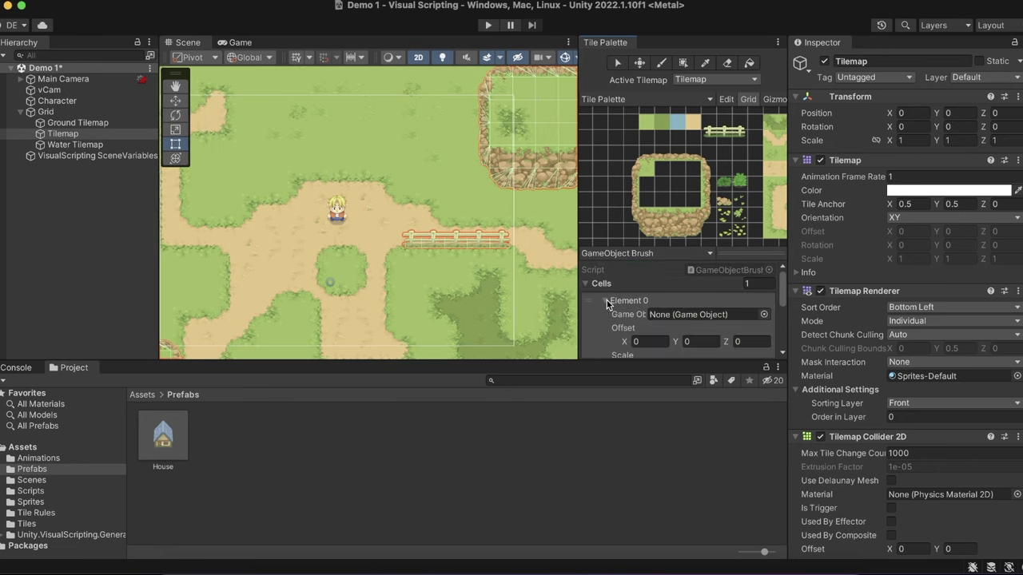
drag(163, 435, 667, 315)
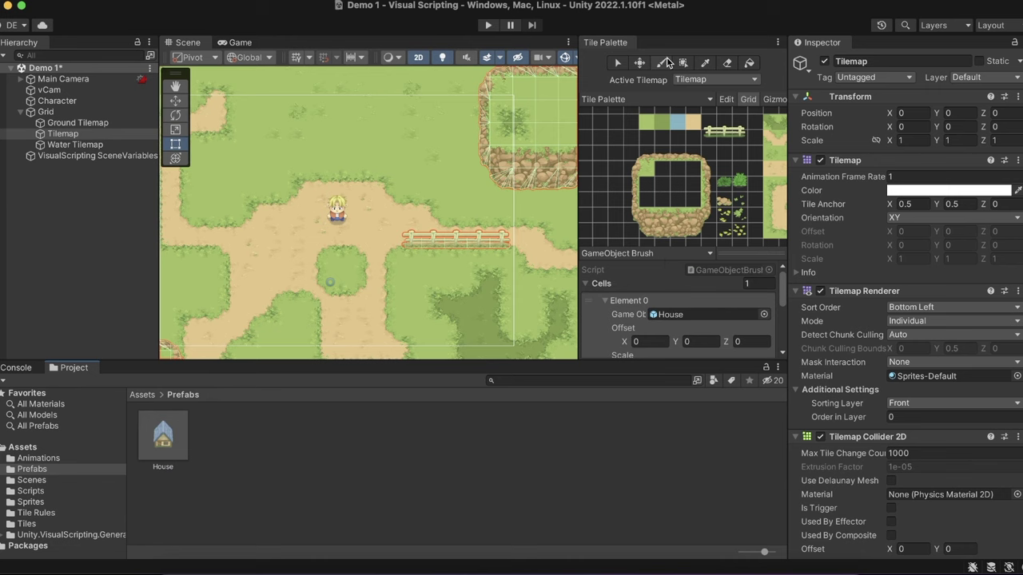
- Paint a House above the character and a tree on the map, then return to the Default Brush
click(664, 64)
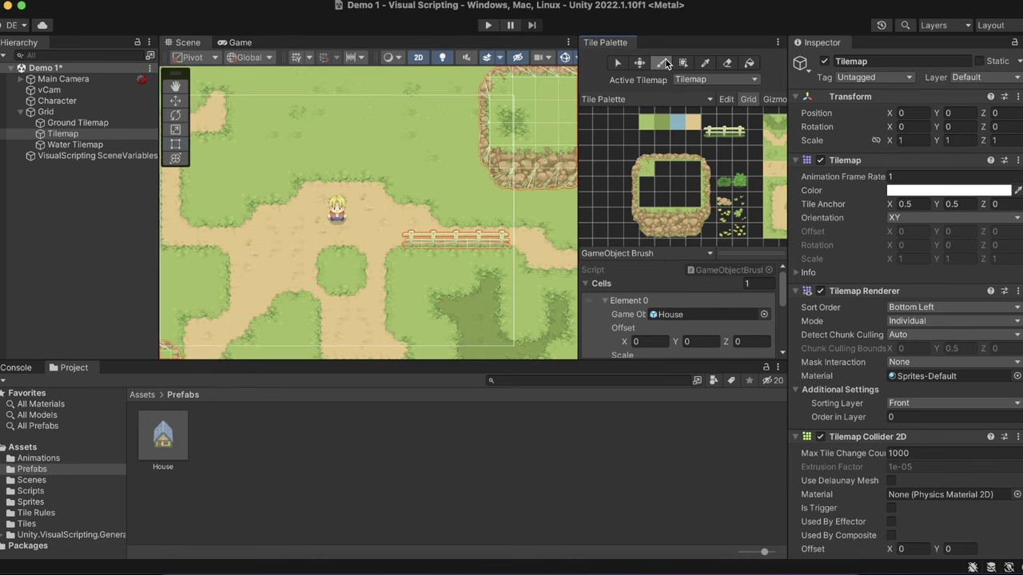
click(336, 181)
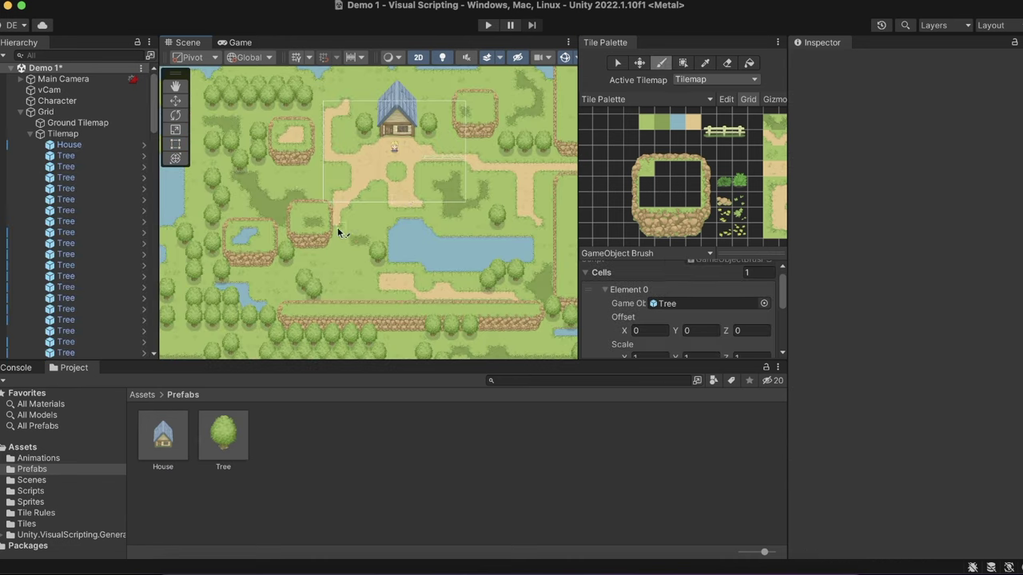
click(354, 275)
click(594, 253)
click(596, 266)
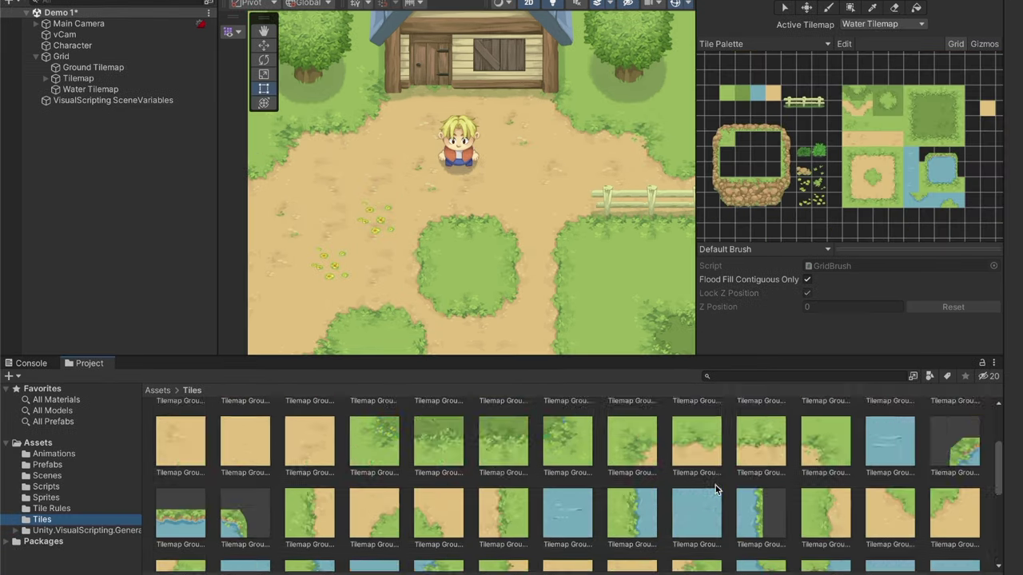
- Select the six flower, sprout and rock decoration tiles and set their Collider Type to None
scroll(716, 490, down, 2)
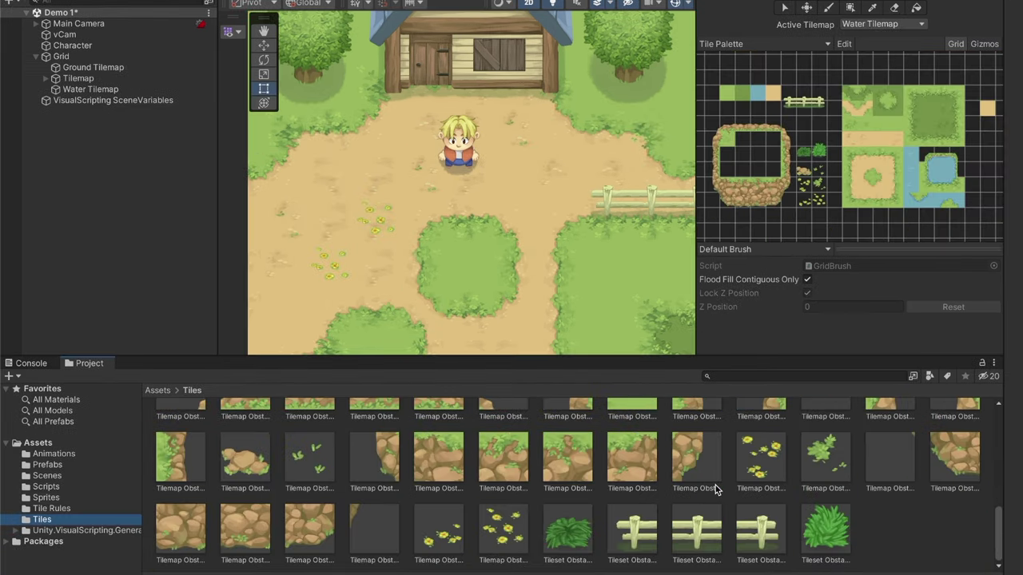
click(808, 460)
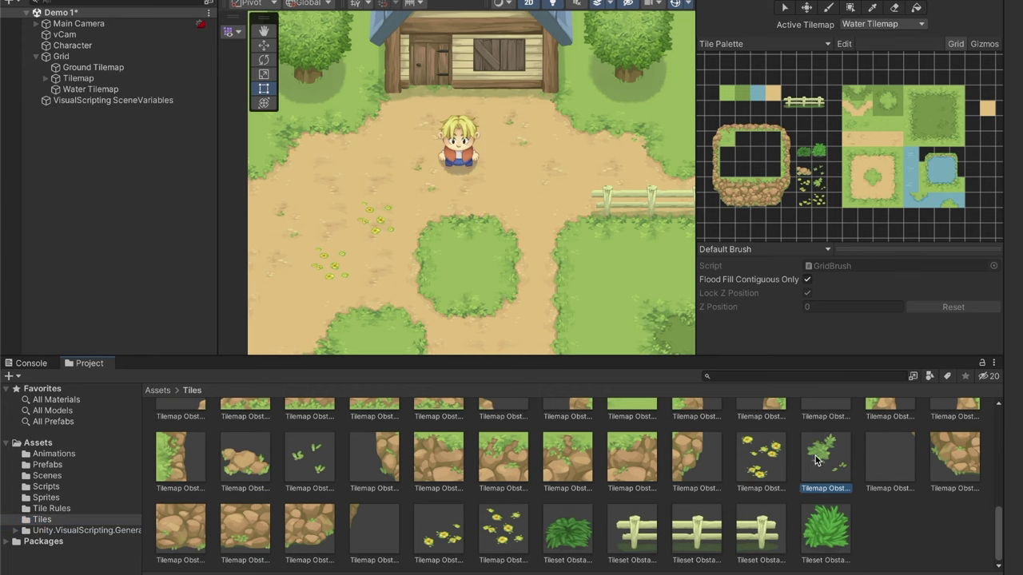
ctrl+click(753, 462)
ctrl+click(510, 545)
ctrl+click(445, 546)
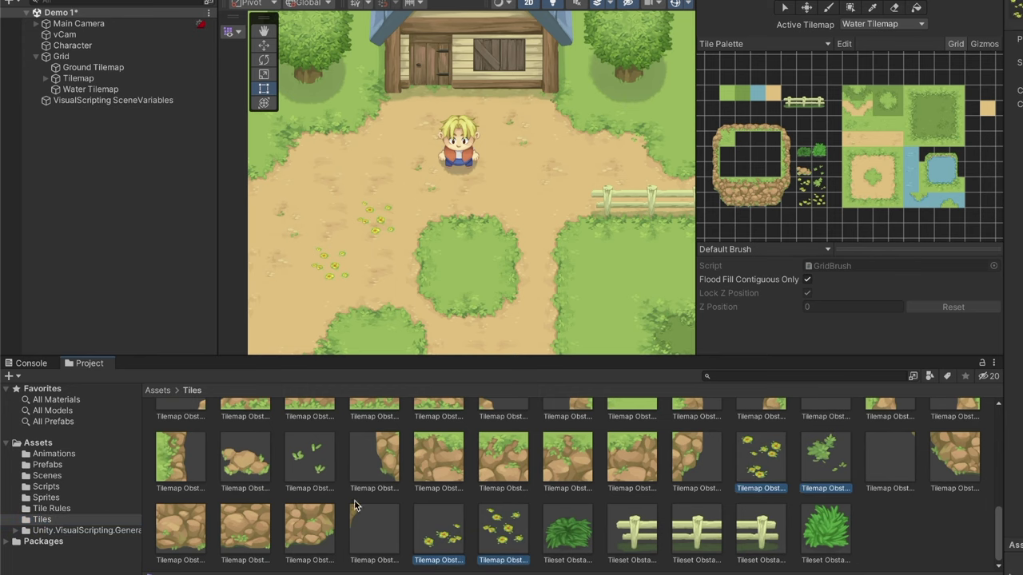
ctrl+click(309, 471)
ctrl+click(239, 467)
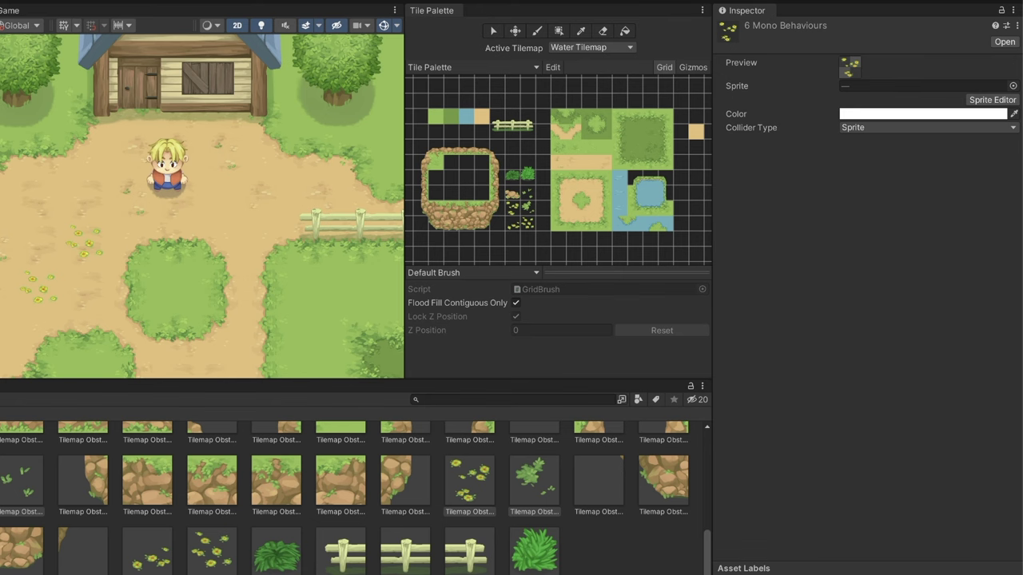
click(987, 132)
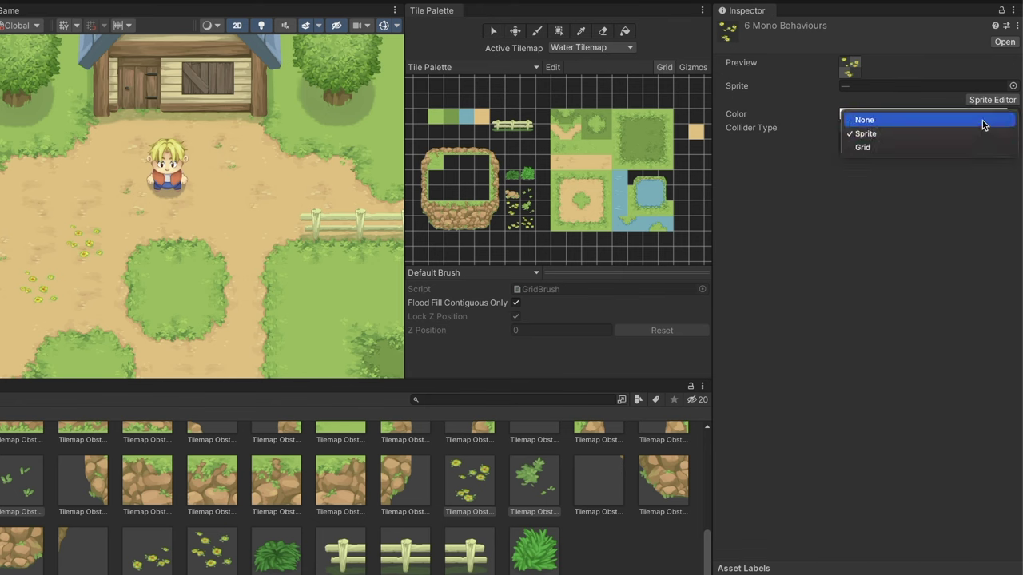
click(983, 121)
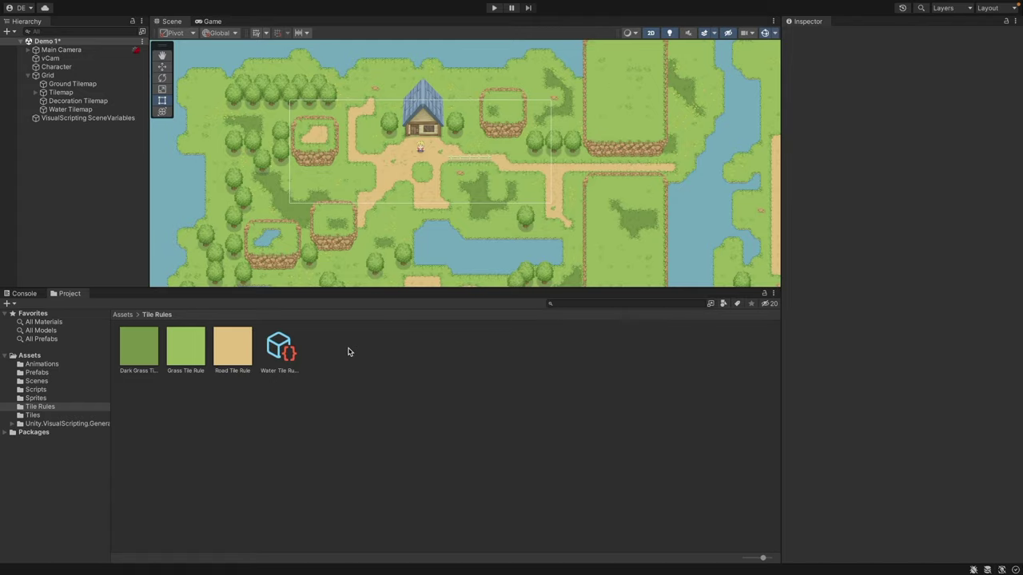
- Create a new Animated Tile named Water in the Tile Rules folder
right_click(348, 352)
mouse_move(400, 277)
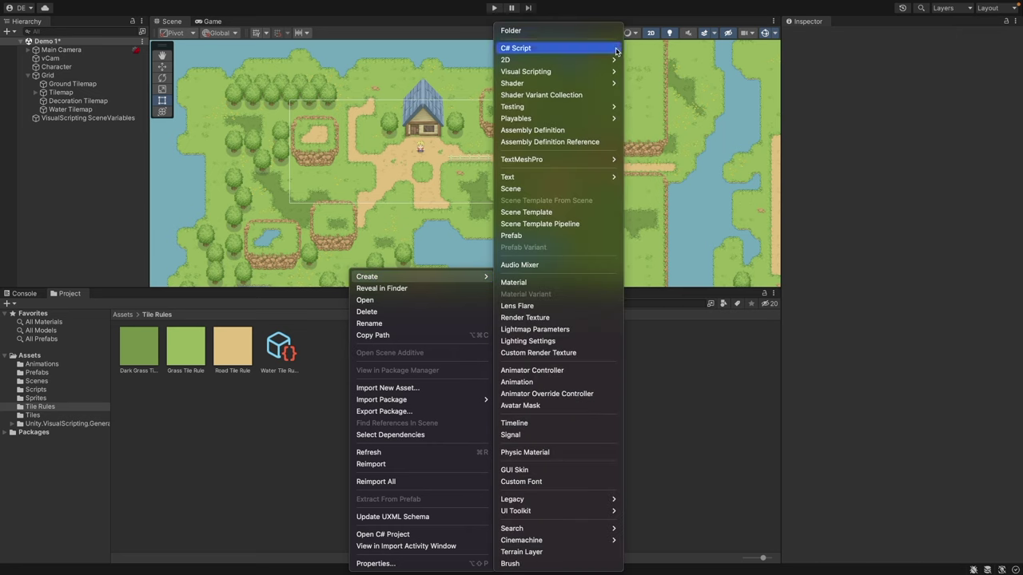
mouse_move(614, 58)
mouse_move(689, 158)
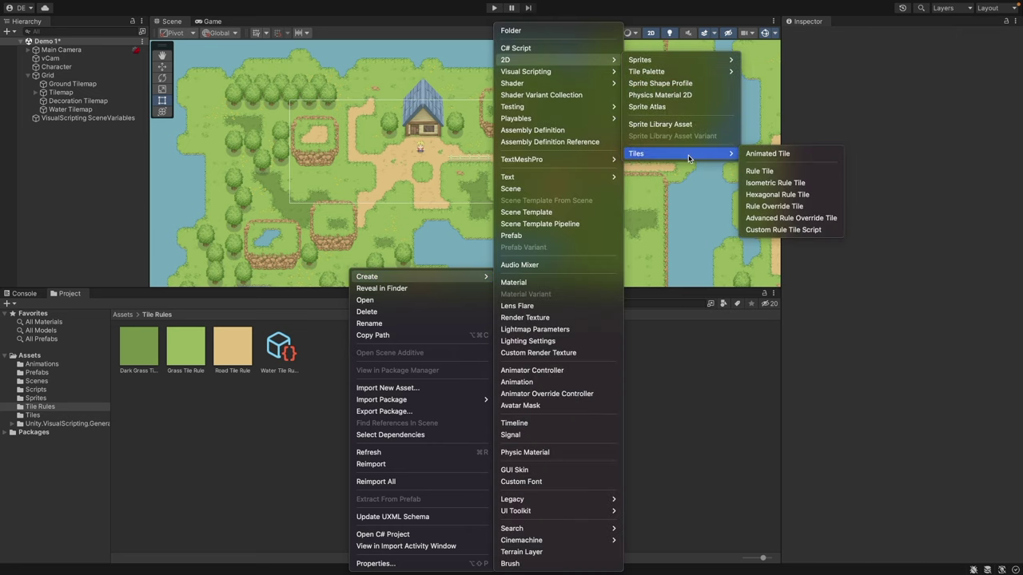
click(780, 153)
text(Water)
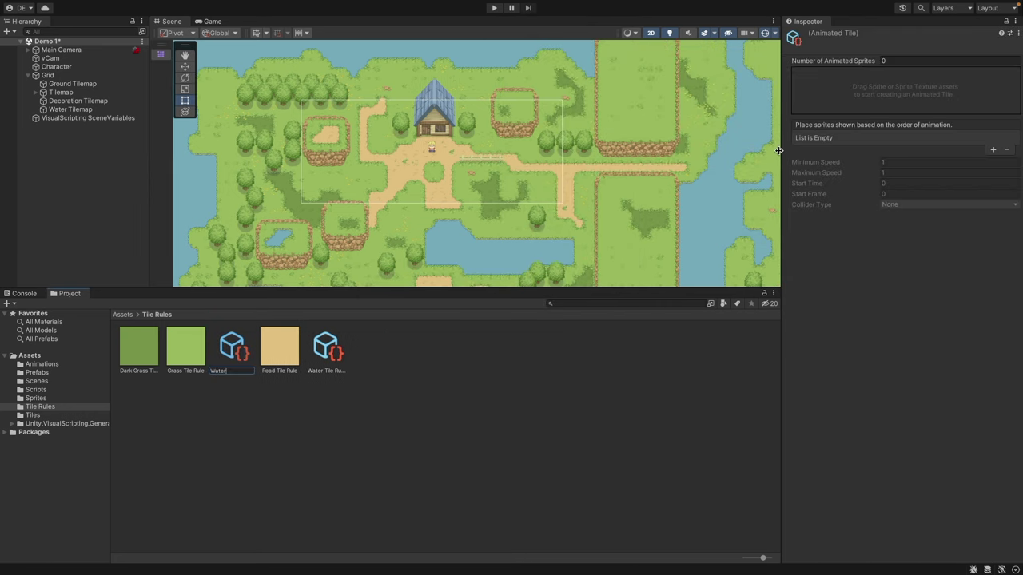
key(Return)
- Add the four water sprites from the Sprites folder as the Water tile's animation frames
click(35, 398)
scroll(468, 421, down, 5)
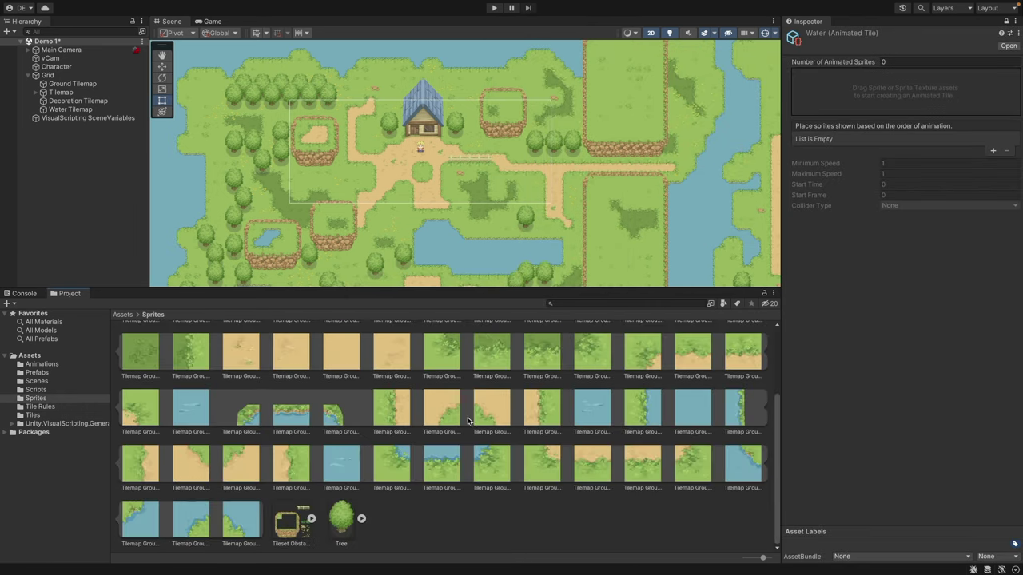
click(593, 408)
ctrl+click(692, 407)
ctrl+click(342, 464)
ctrl+click(178, 400)
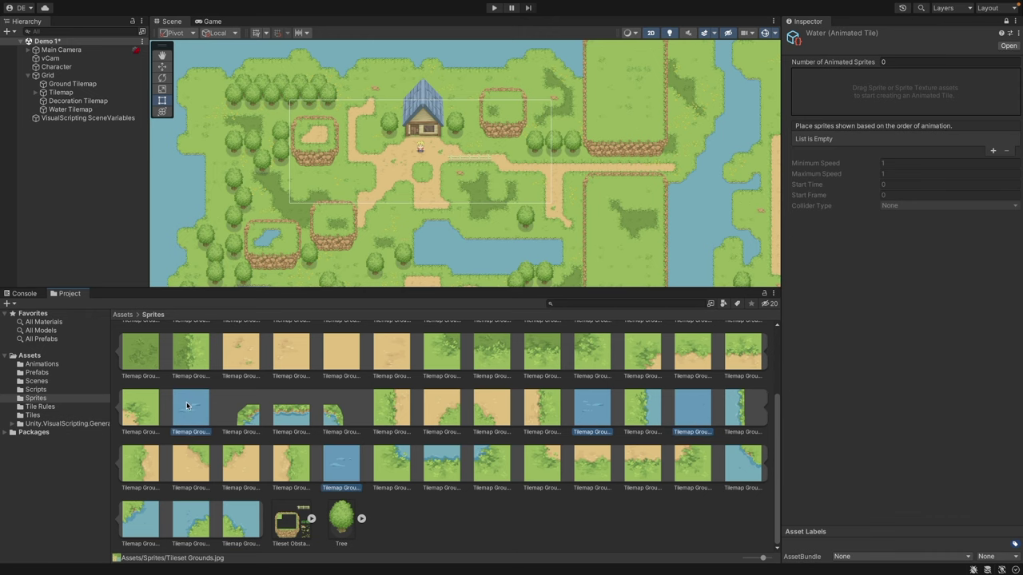
drag(184, 406, 943, 101)
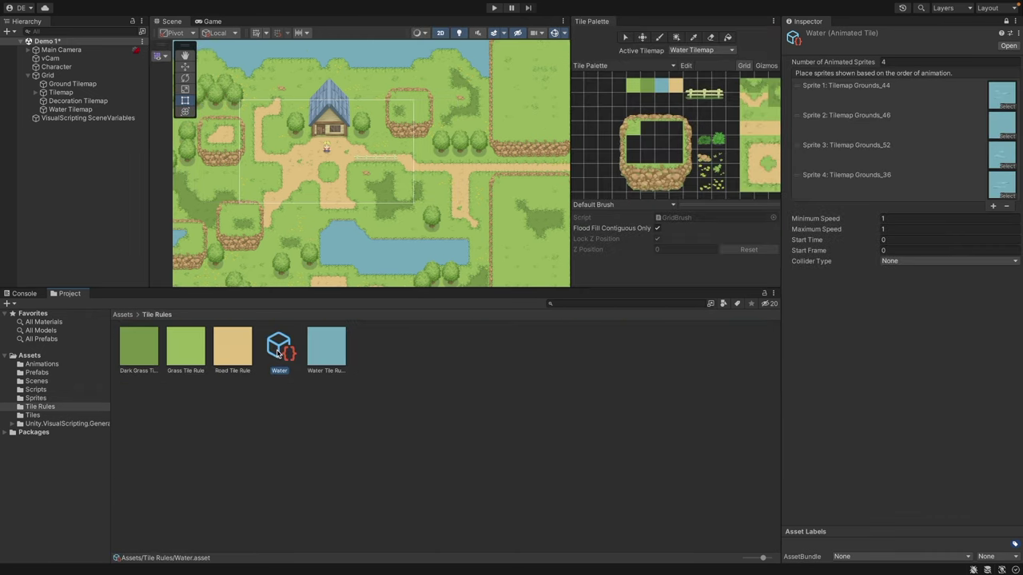
- Add the Water tile to the palette, paint it into the scene, and press Play with Ctrl+P
drag(274, 358, 618, 84)
click(619, 85)
scroll(263, 184, up, 3)
click(322, 209)
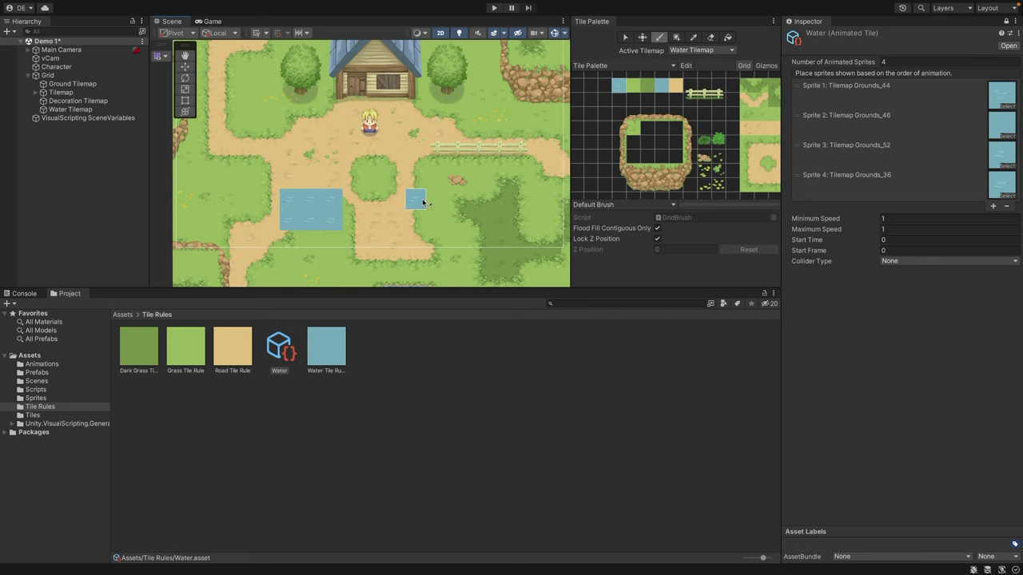
key(ctrl+p)
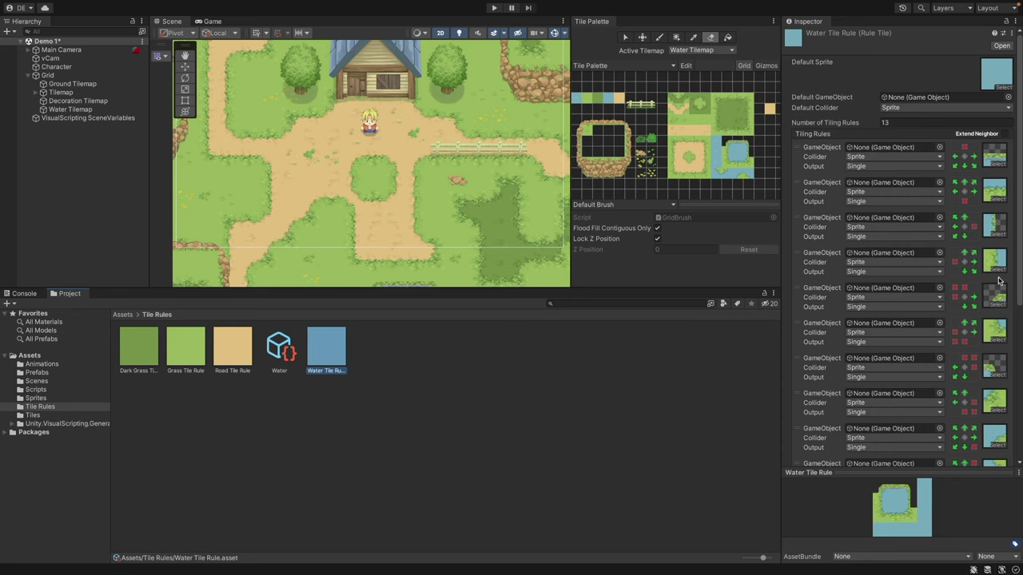
- Keep the Water Tile Rule's last rule output as Animation, then walk the character north and east to the lake
scroll(949, 236, down, 5)
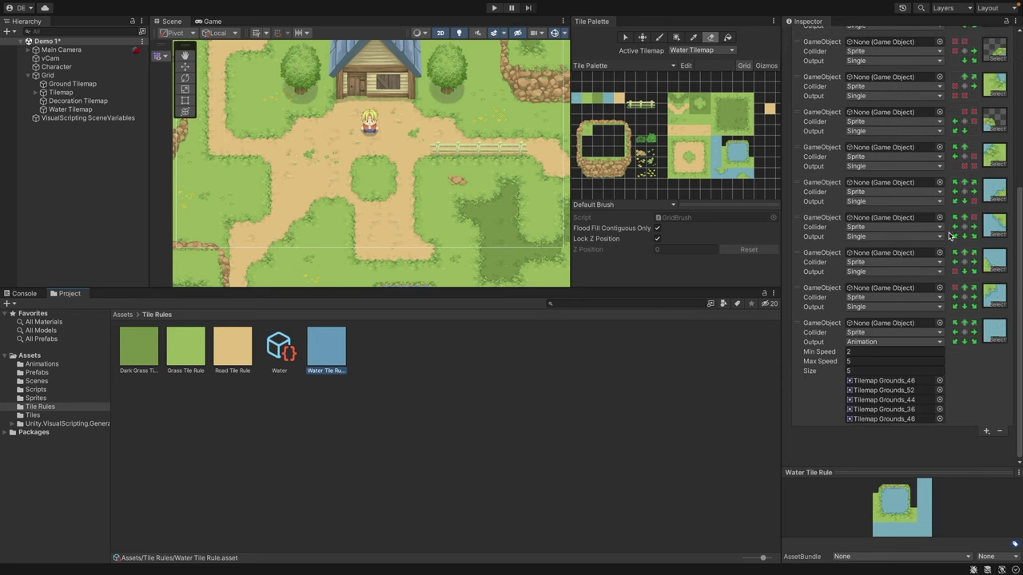
click(937, 343)
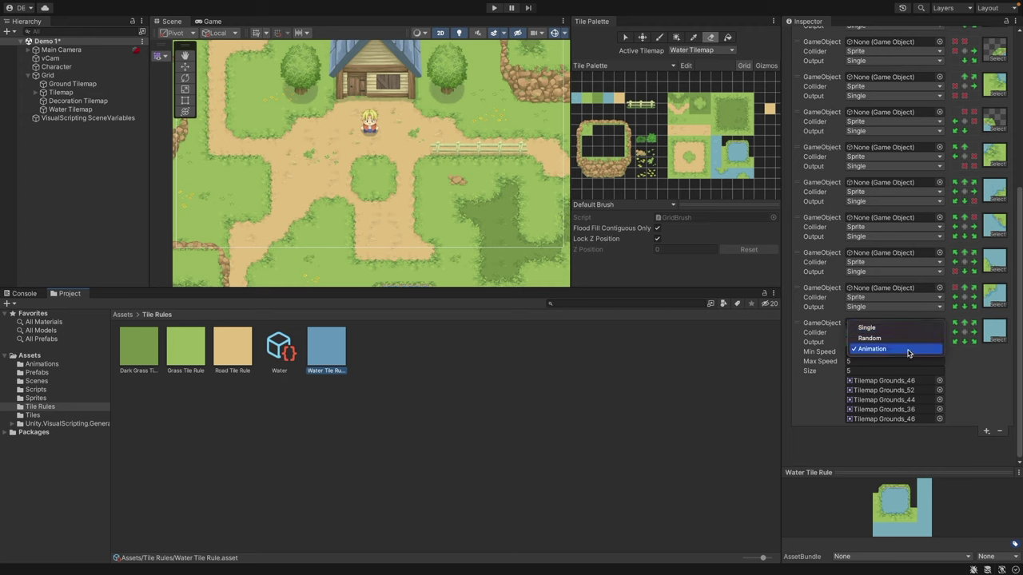
click(986, 389)
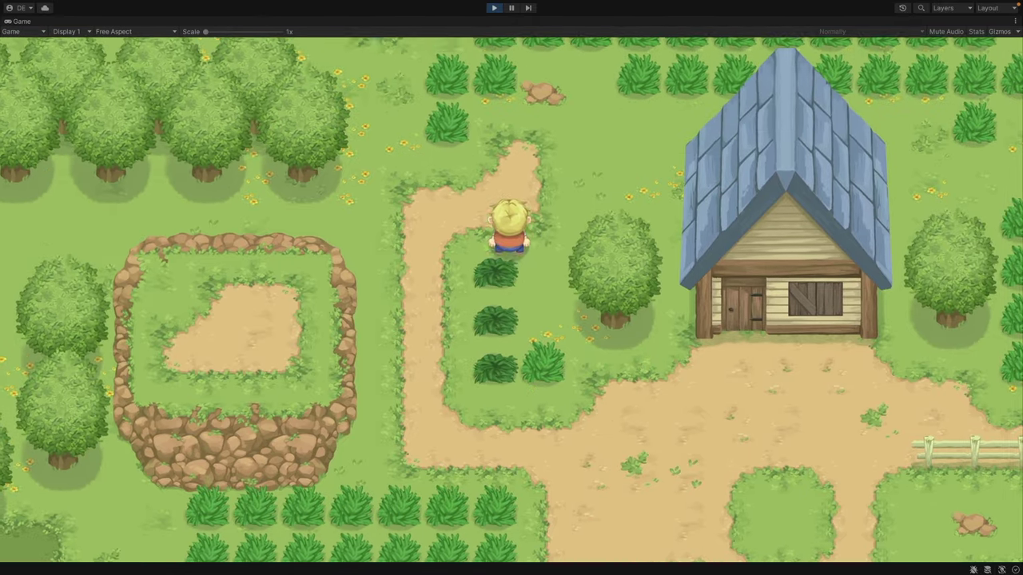
key(w)
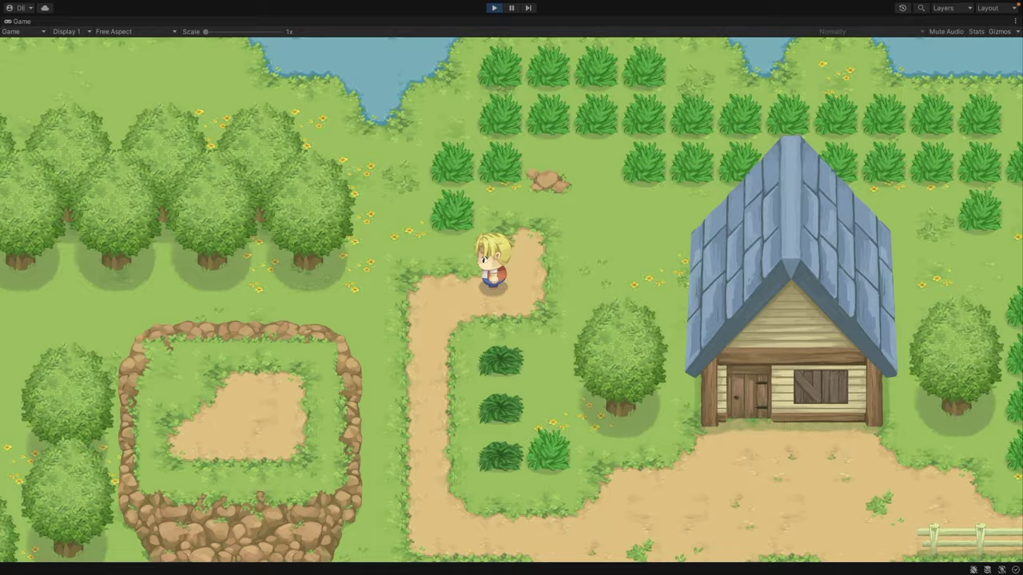
key(d)
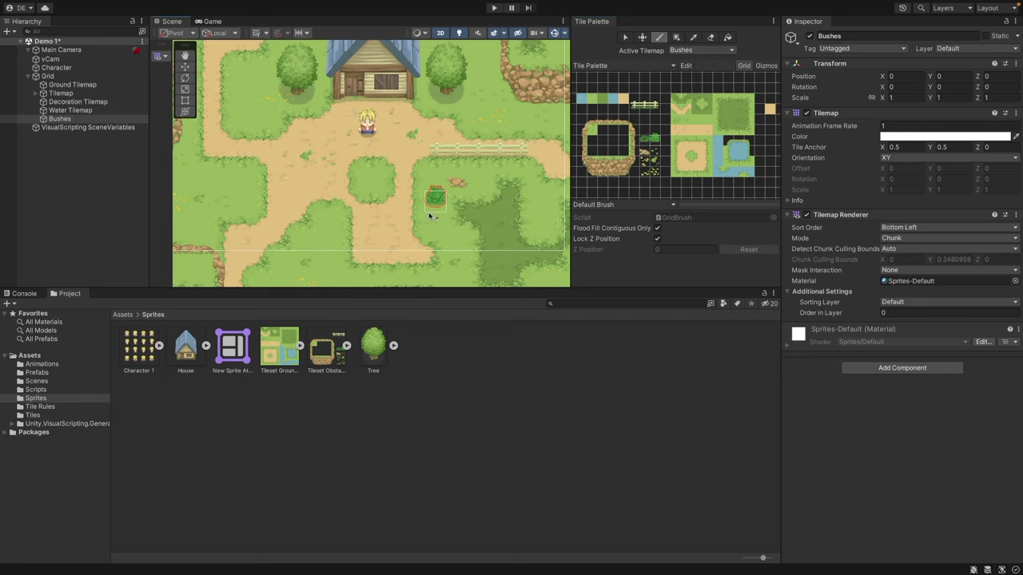
- Paint two more bush tiles onto the Bushes tilemap and open the Bushes object's tag choices
click(430, 213)
click(477, 196)
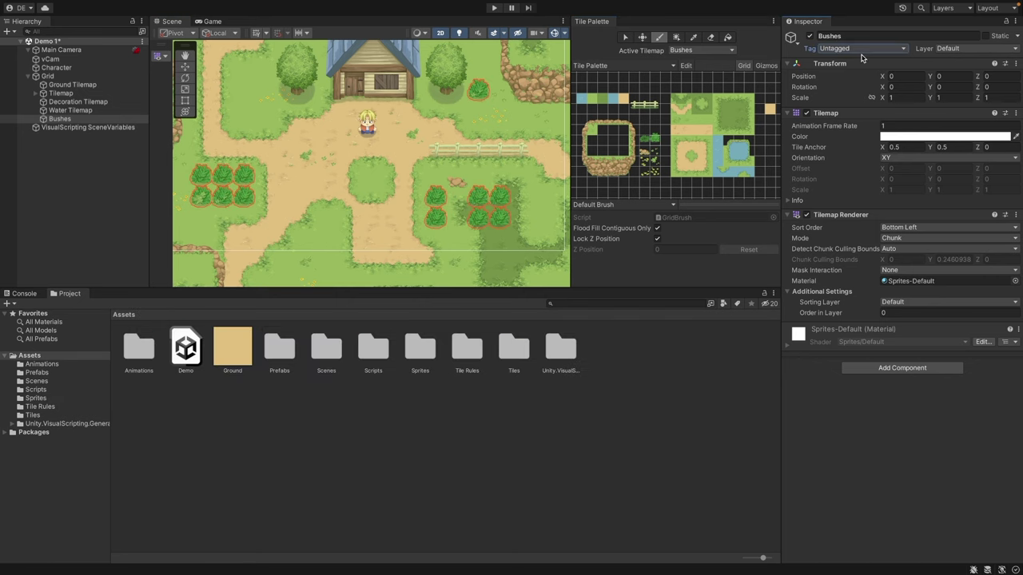
click(861, 50)
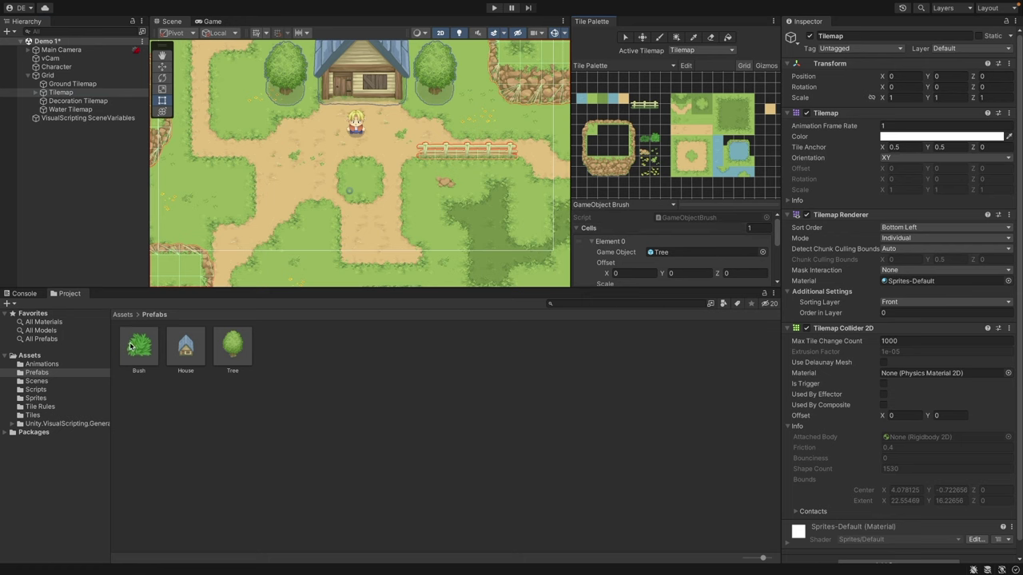
- Load the Bush prefab into the GameObject Brush and paint four Bush objects across the central and left grass
scroll(625, 274, down, 1)
drag(140, 346, 677, 248)
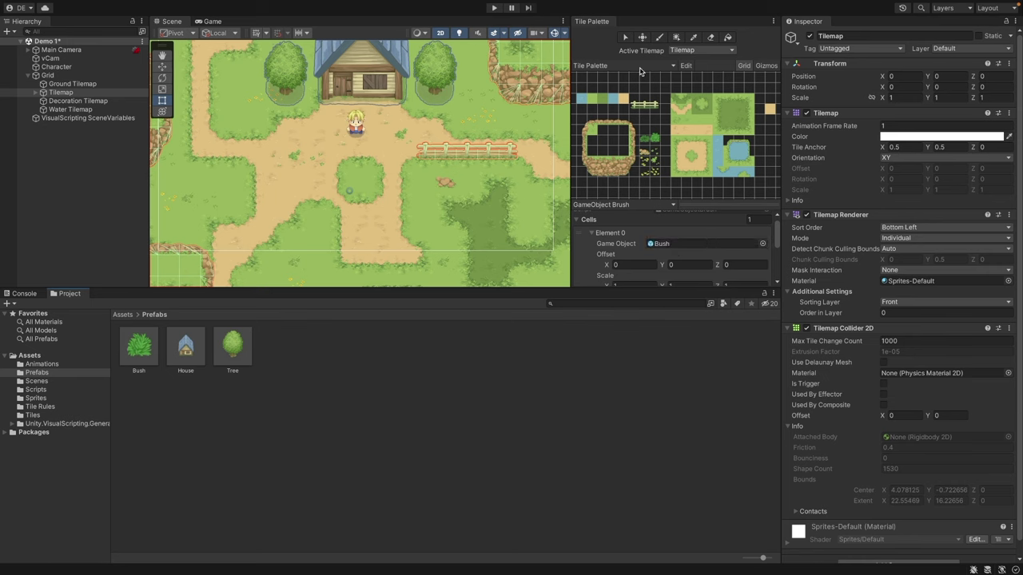
click(659, 38)
click(408, 185)
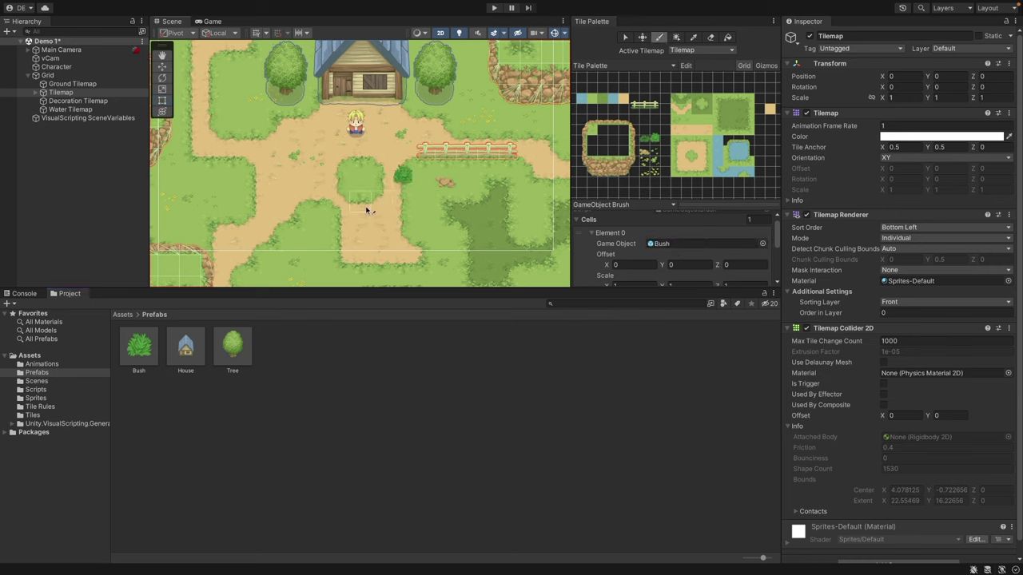
click(366, 206)
click(189, 175)
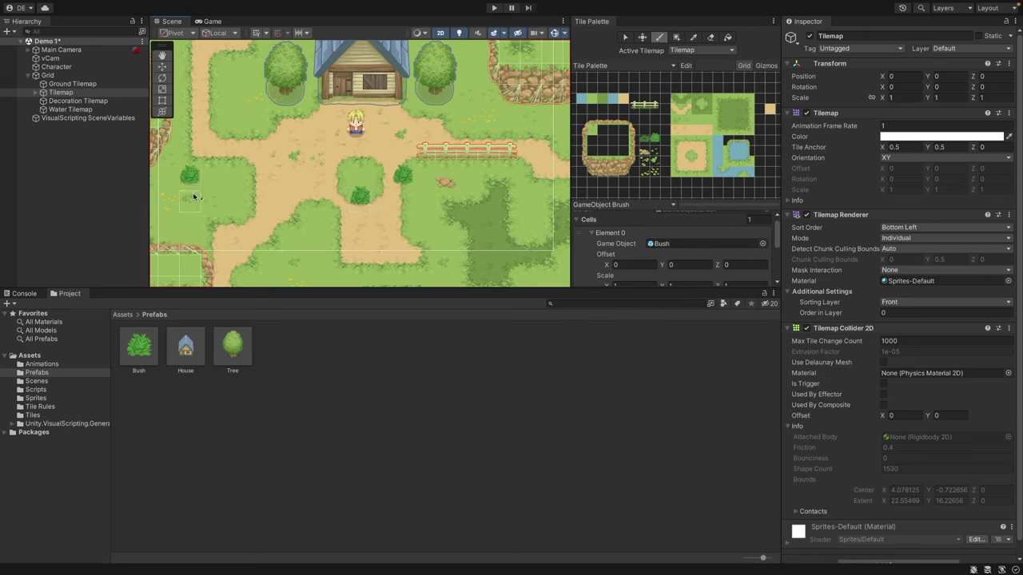
click(189, 196)
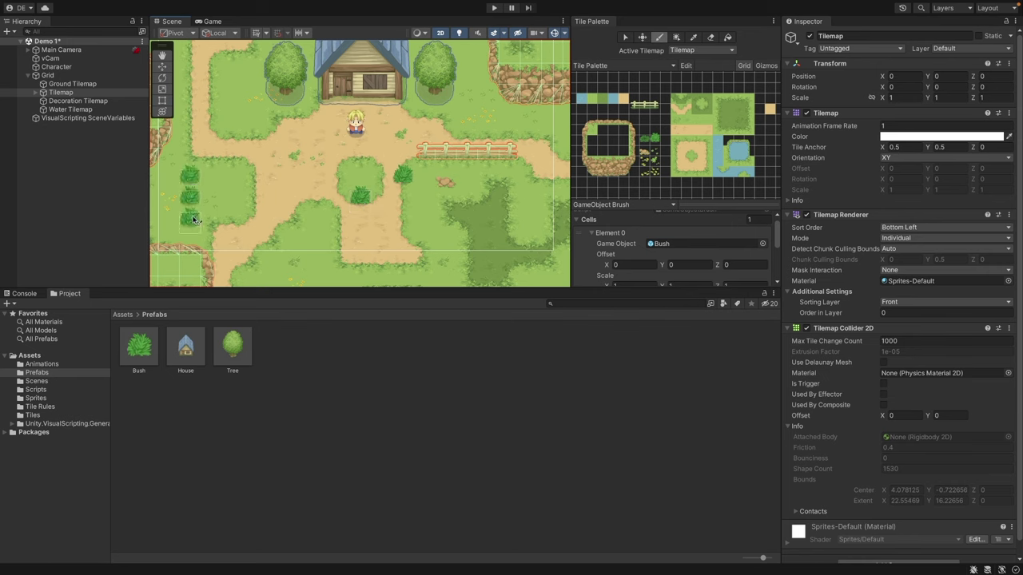